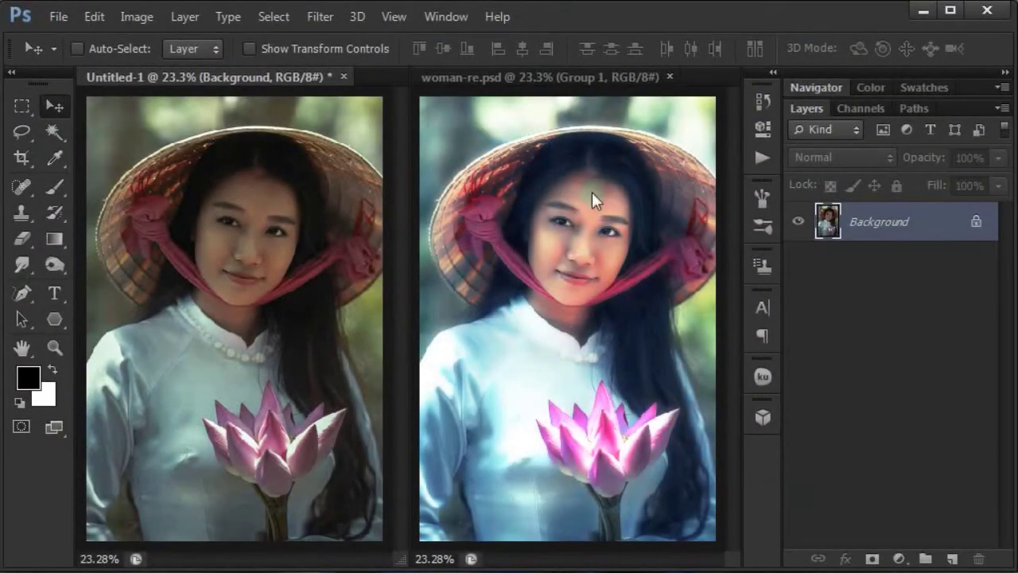
# Close woman-re.psd and duplicate Background as a Background copy converted to a Smart Object.
pyautogui.click(670, 76)
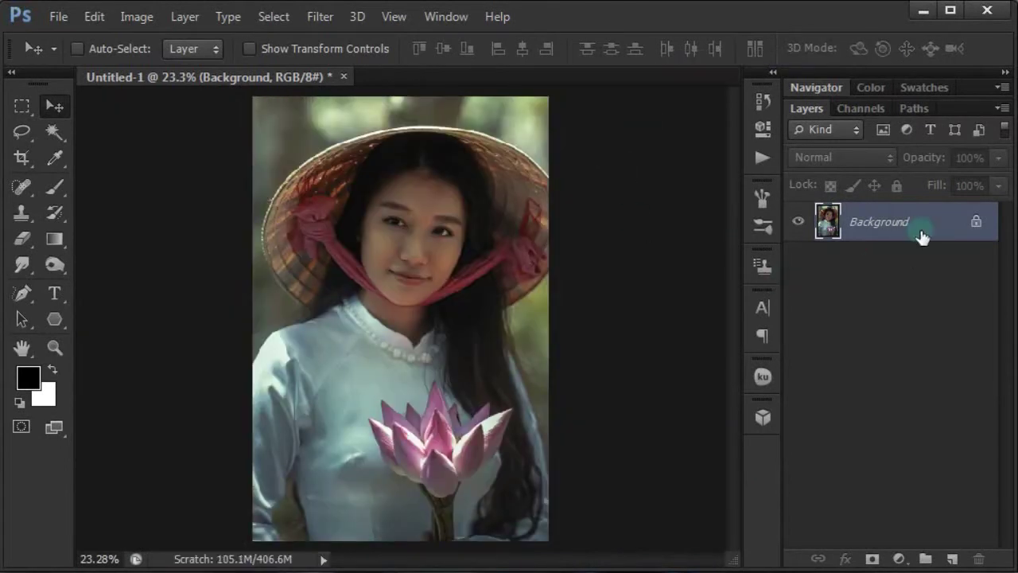
pyautogui.hotkey('ctrl', 'j')
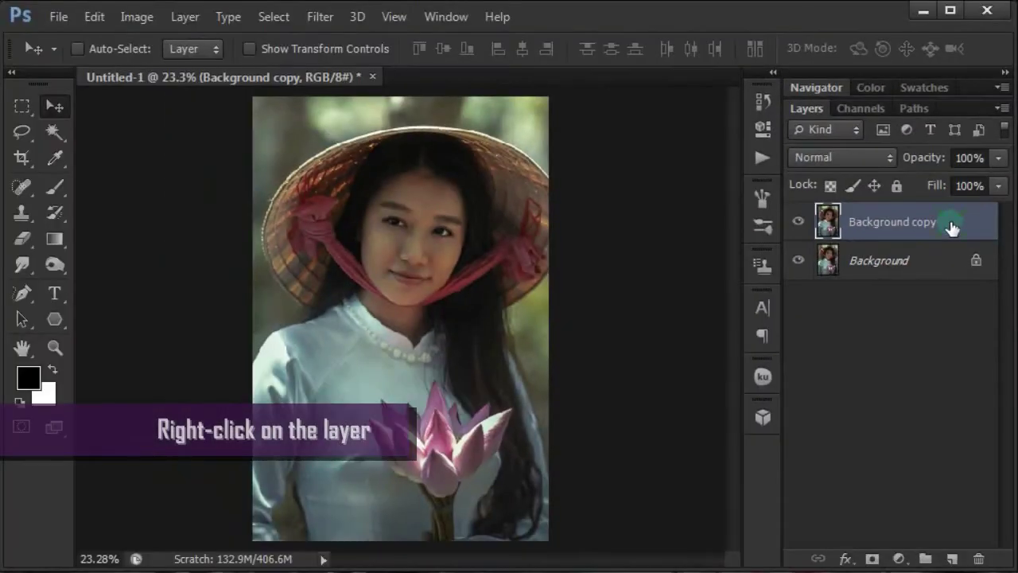
pyautogui.rightClick(952, 228)
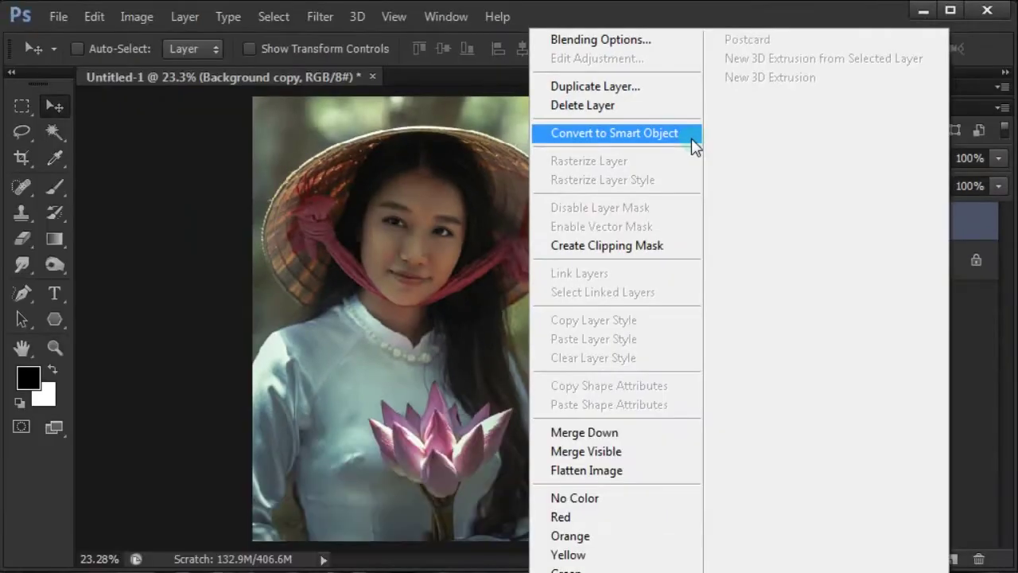
pyautogui.click(693, 143)
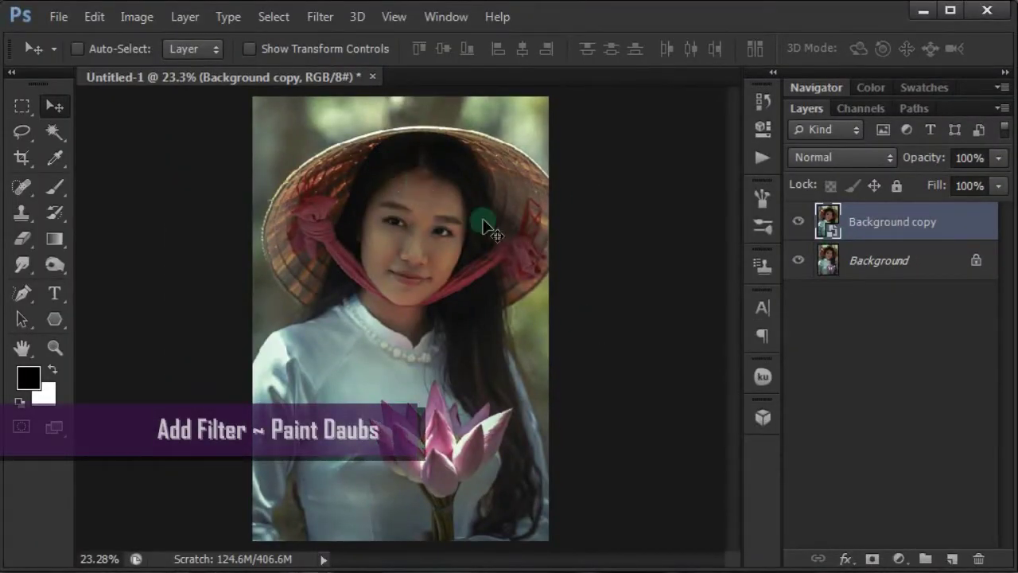
# Open Filter Gallery's Artistic > Paint Daubs and zoom the preview out to the whole portrait.
pyautogui.click(326, 20)
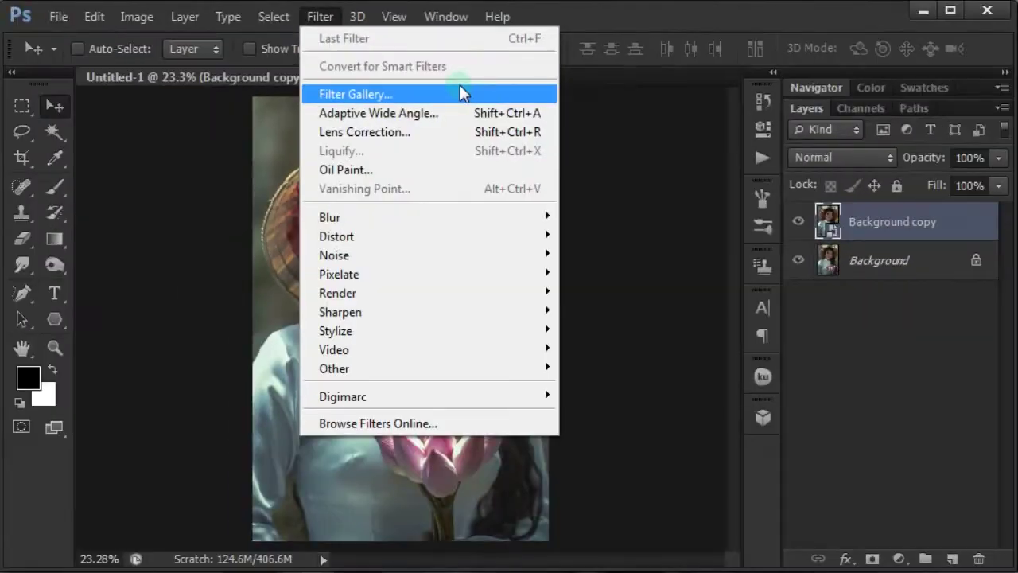
pyautogui.click(459, 88)
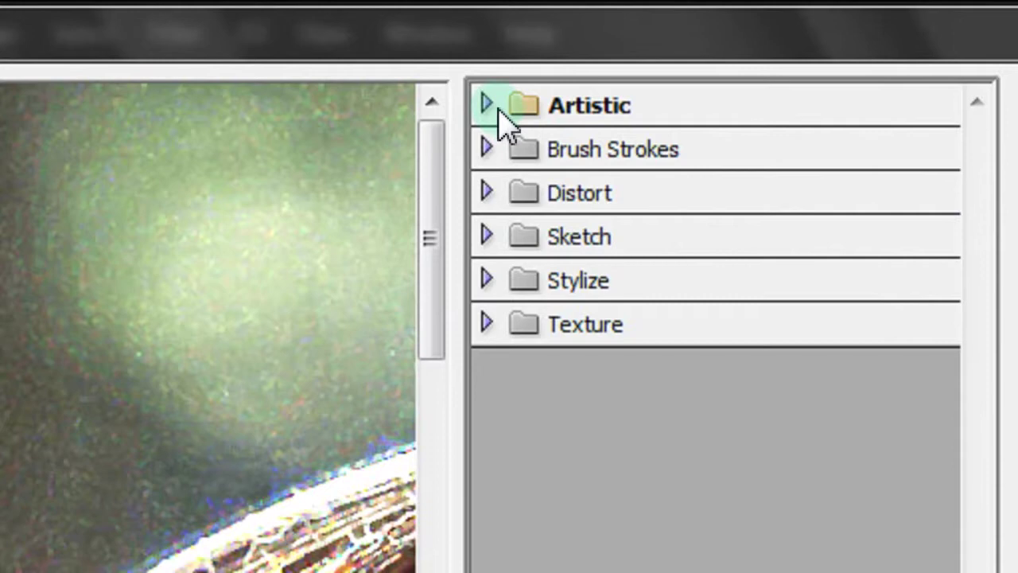
pyautogui.click(487, 105)
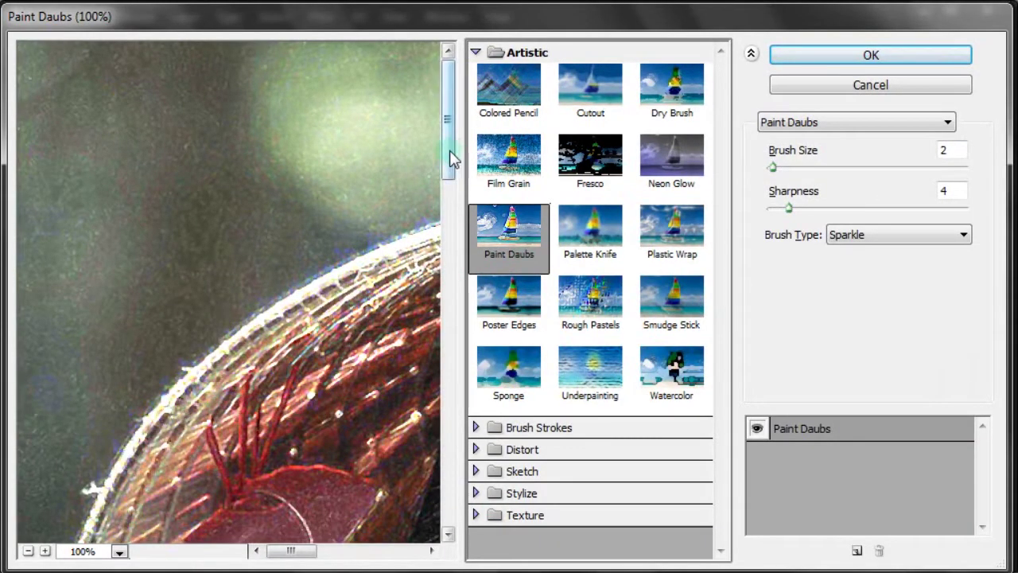
pyautogui.moveTo(449, 156); pyautogui.dragTo(450, 242)
pyautogui.moveTo(294, 559); pyautogui.dragTo(342, 557)
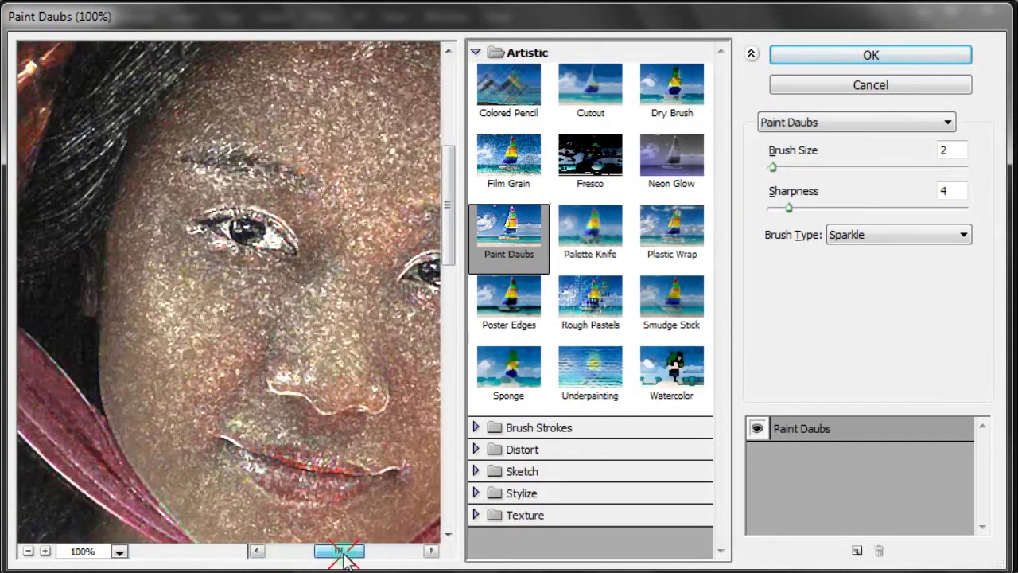
pyautogui.hotkey('ctrl', '-')
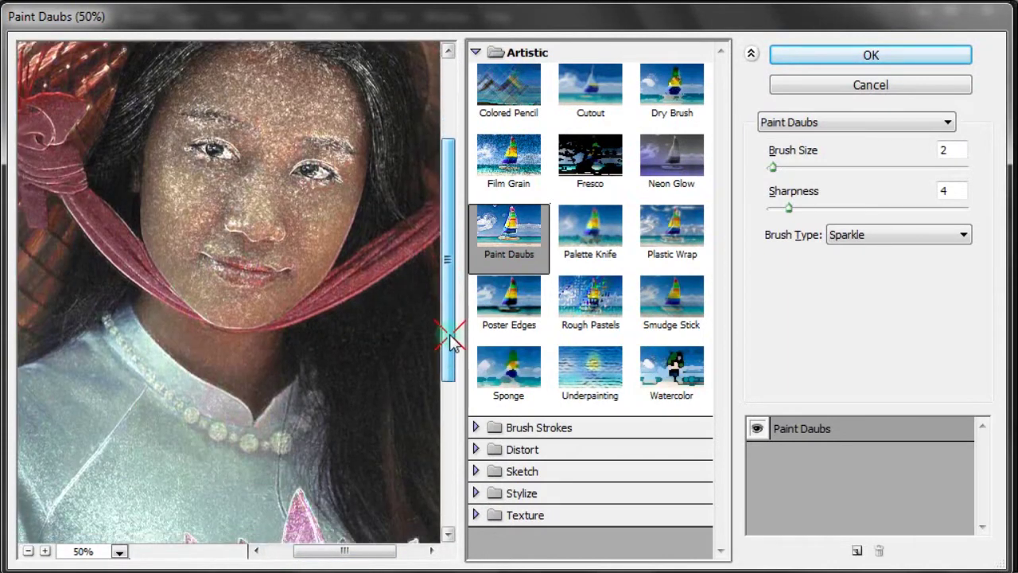
pyautogui.moveTo(448, 287); pyautogui.dragTo(449, 354)
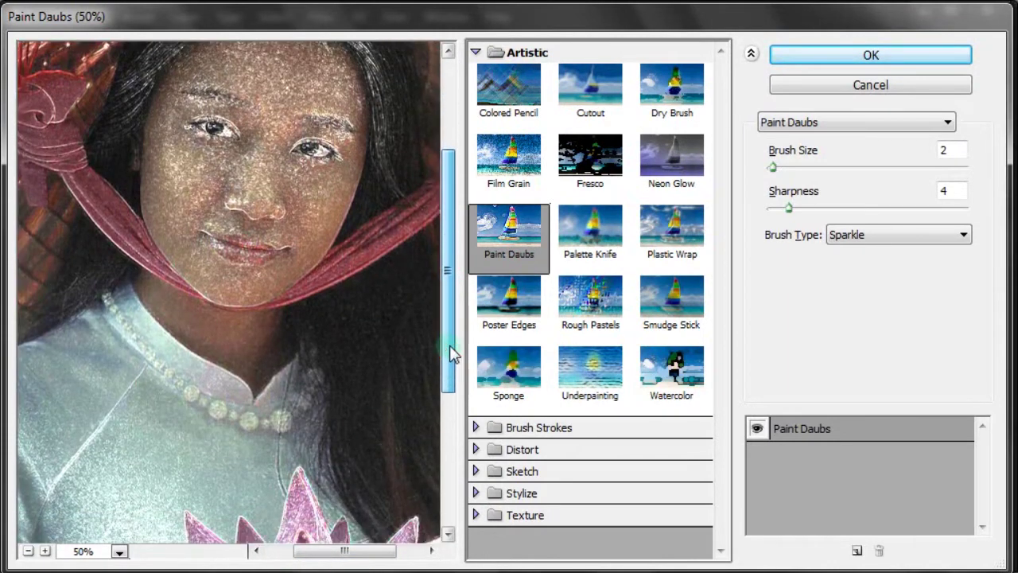
pyautogui.click(28, 550)
pyautogui.moveTo(447, 396); pyautogui.dragTo(451, 421)
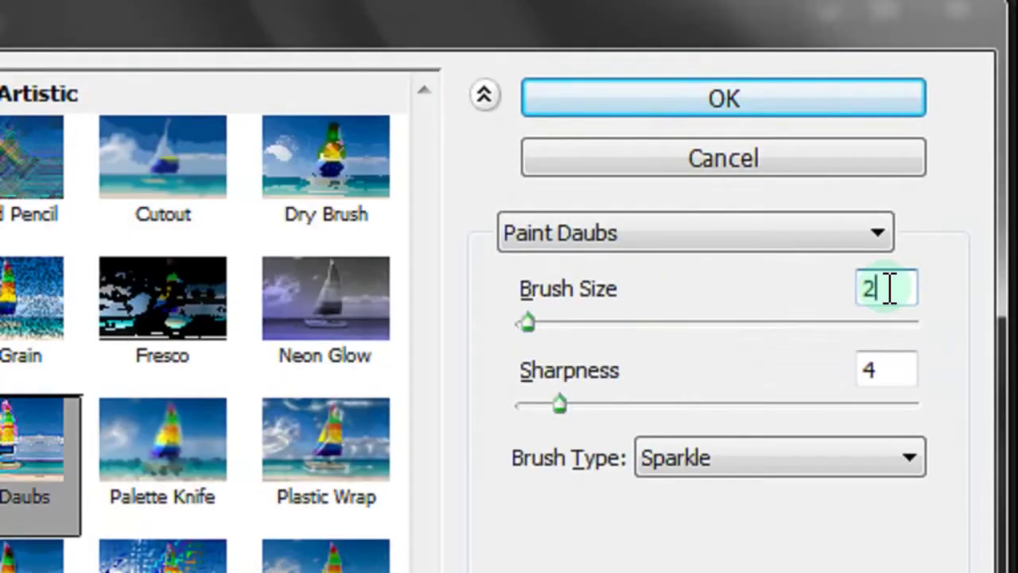
# Set Paint Daubs to brush size 2, sharpness 4 and Sparkle brush type, then apply it.
pyautogui.click(962, 194)
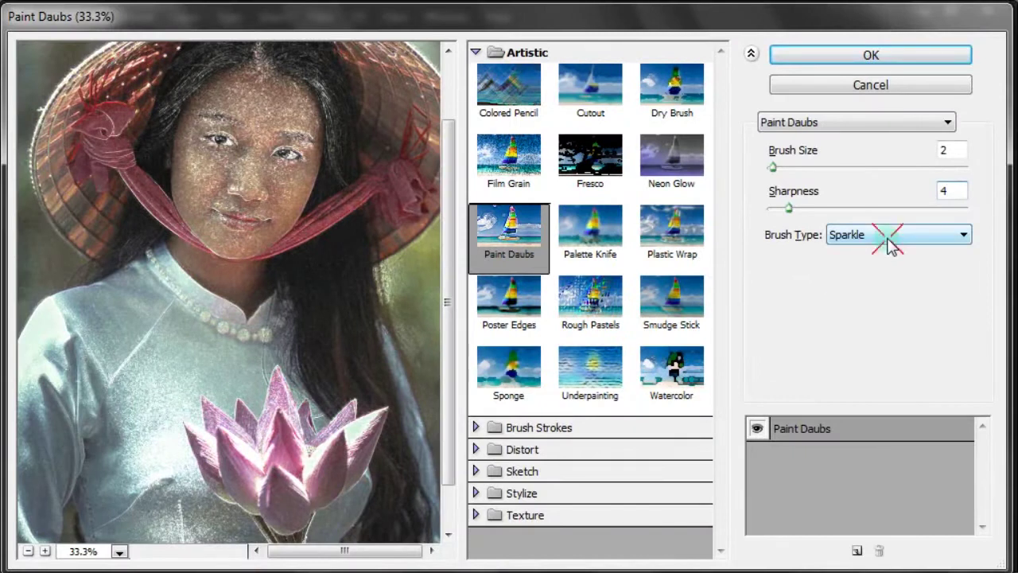
pyautogui.click(887, 238)
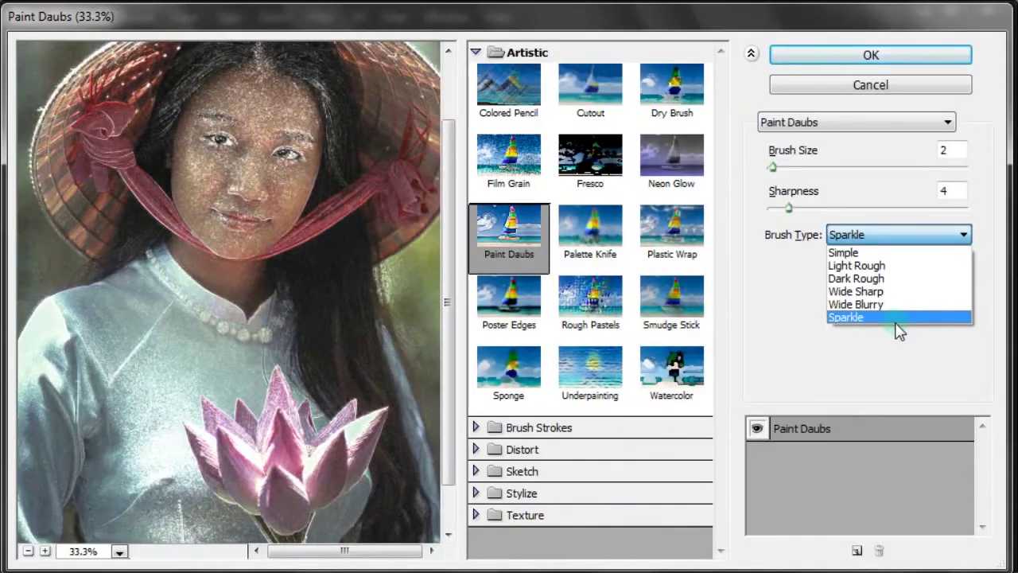
pyautogui.click(859, 323)
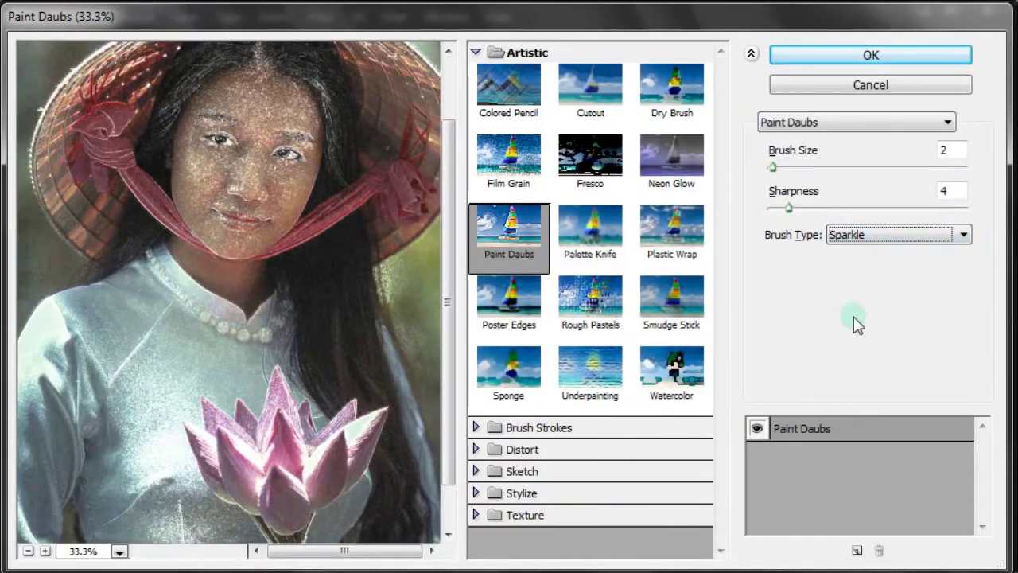
pyautogui.click(869, 57)
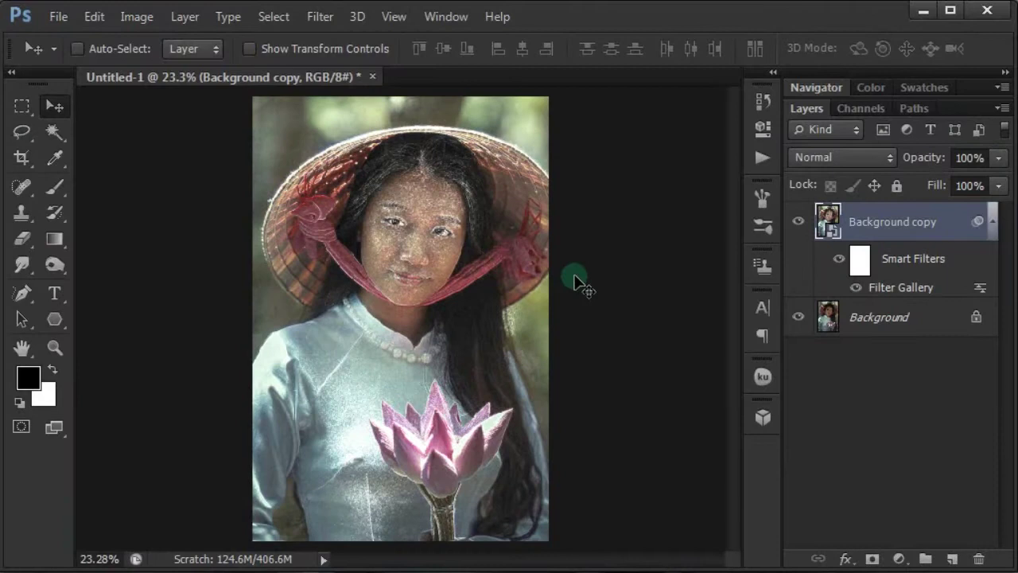
# Apply a Gaussian Blur with a 15.5-pixel radius to Background copy.
pyautogui.click(323, 23)
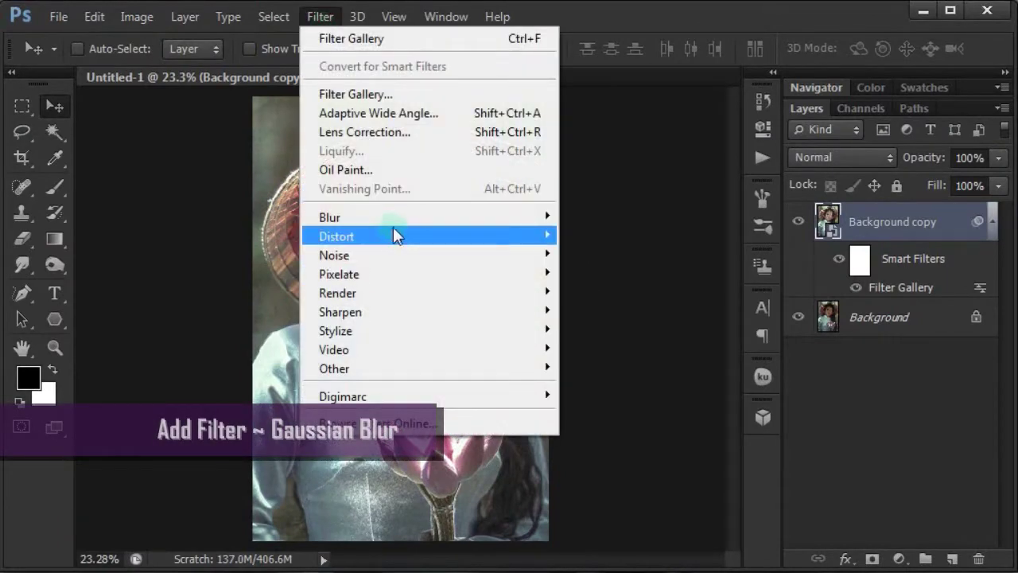
pyautogui.moveTo(330, 217)
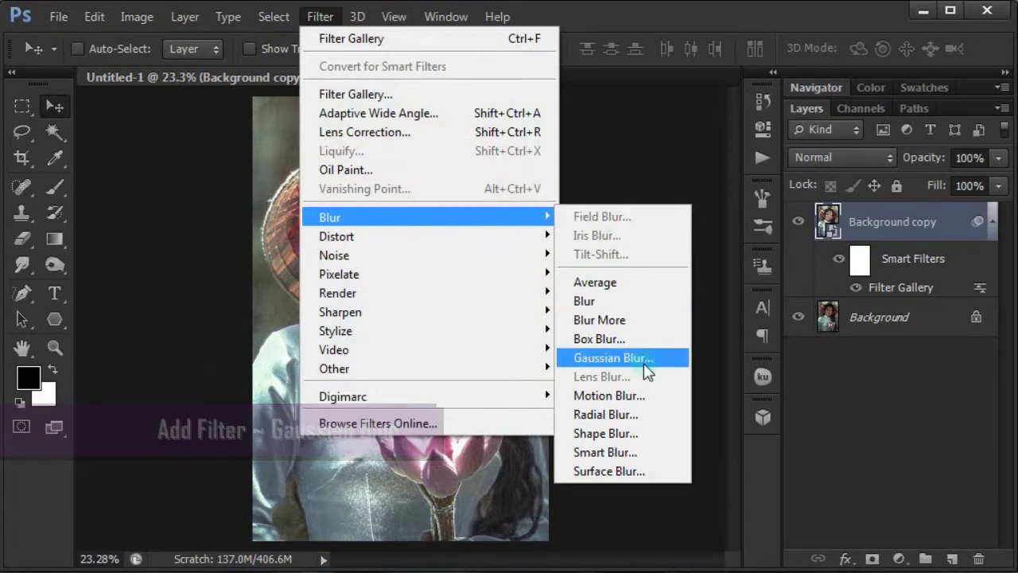
pyautogui.click(641, 359)
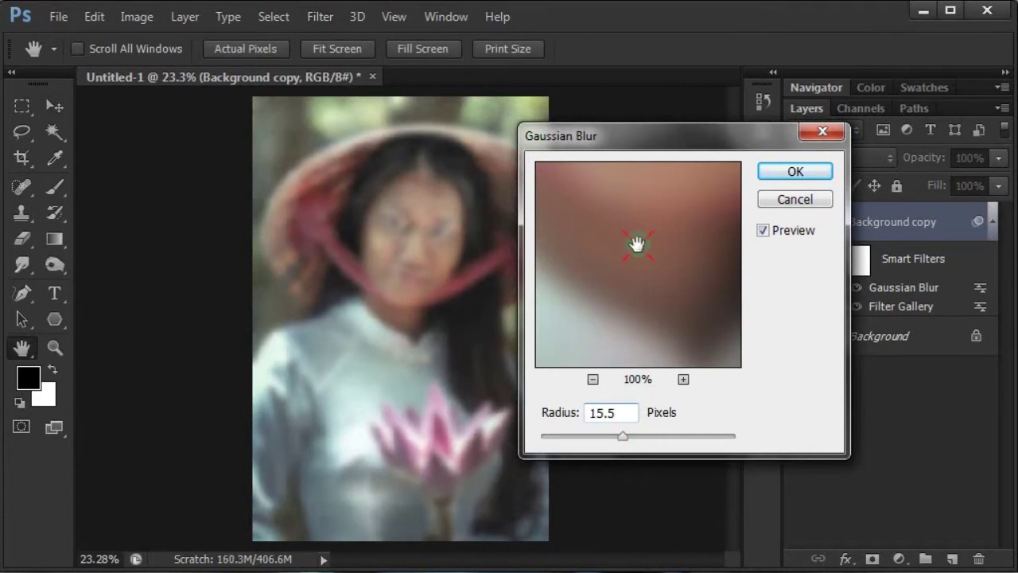
pyautogui.moveTo(637, 245); pyautogui.dragTo(665, 341)
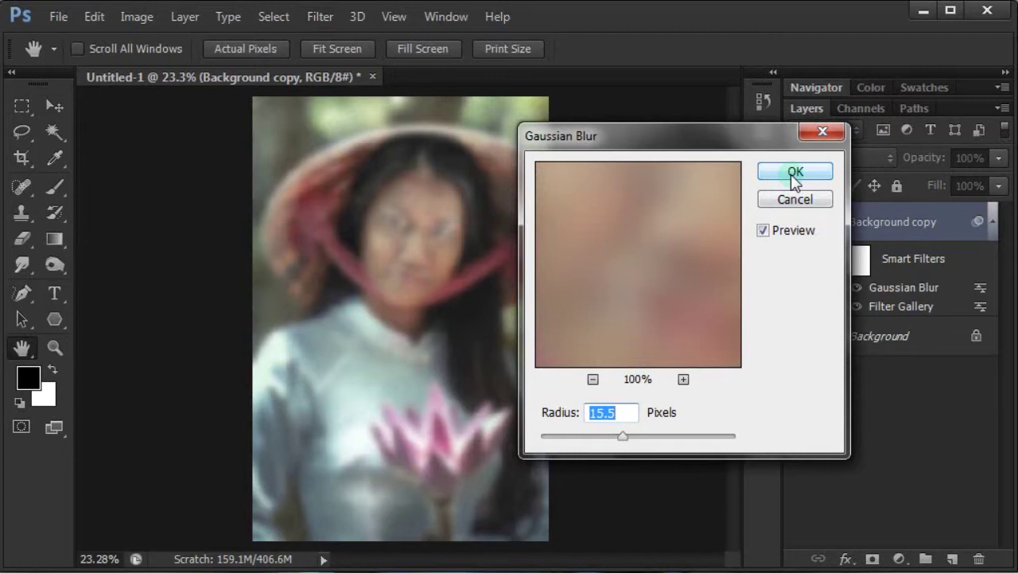
pyautogui.press('Return')
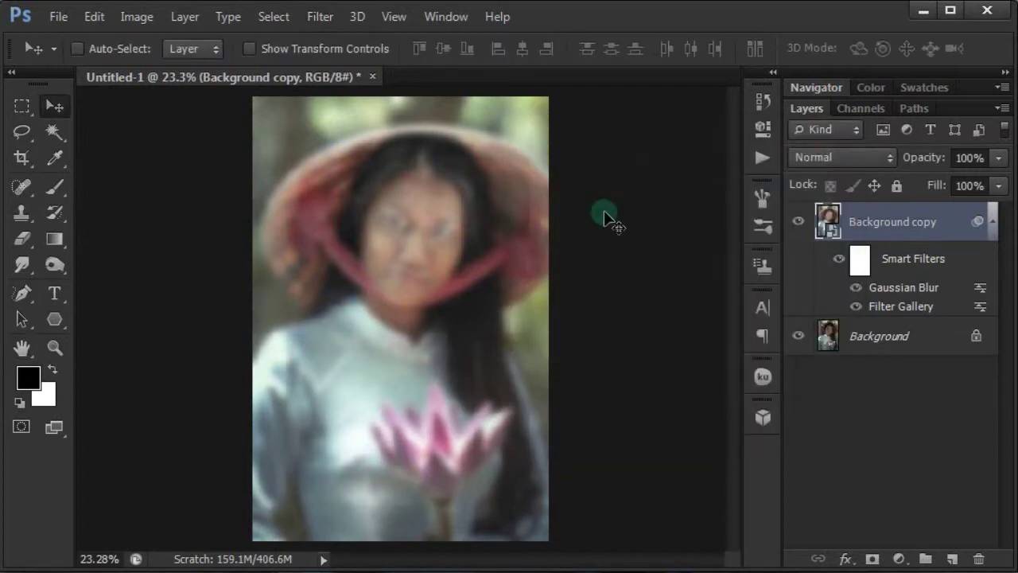
# Switch Background copy's blend mode to Overlay.
pyautogui.click(833, 157)
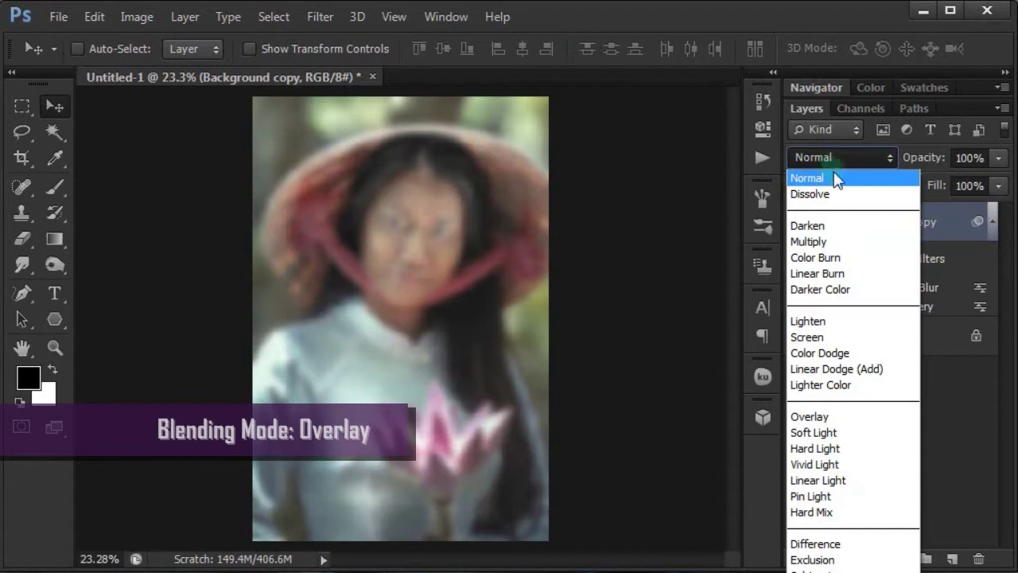
pyautogui.click(843, 418)
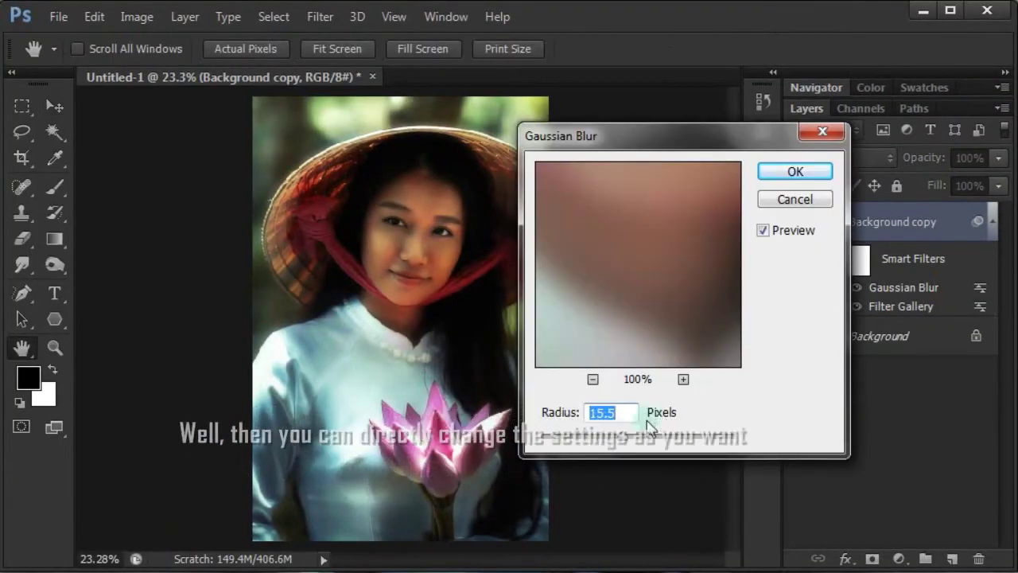
pyautogui.moveTo(598, 250); pyautogui.dragTo(653, 374)
pyautogui.moveTo(660, 263); pyautogui.dragTo(660, 330)
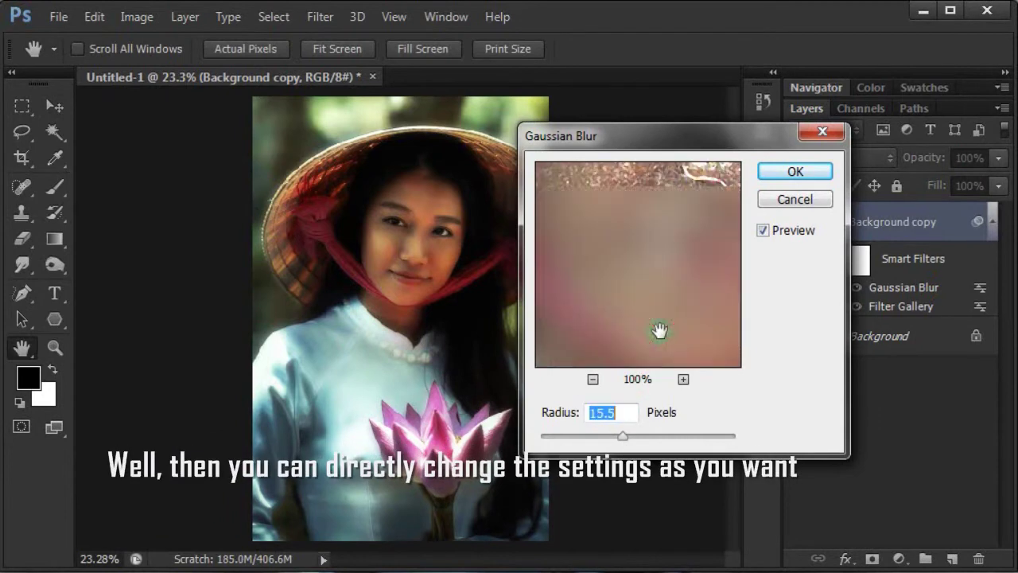
pyautogui.moveTo(620, 440)
pyautogui.mouseDown()
pyautogui.moveTo(570, 438)
pyautogui.moveTo(703, 446)
pyautogui.moveTo(627, 440)
pyautogui.mouseUp()
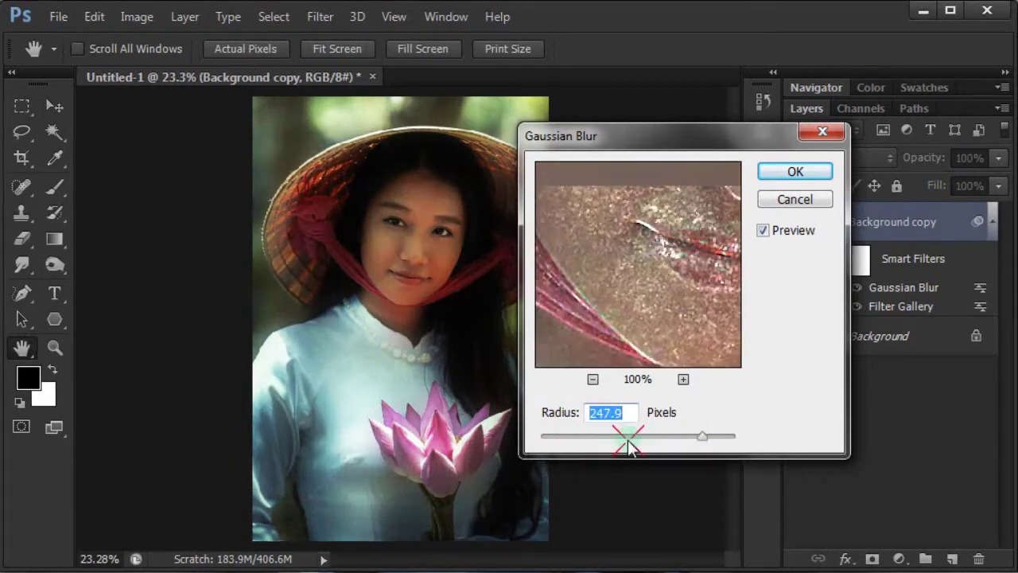
pyautogui.click(797, 202)
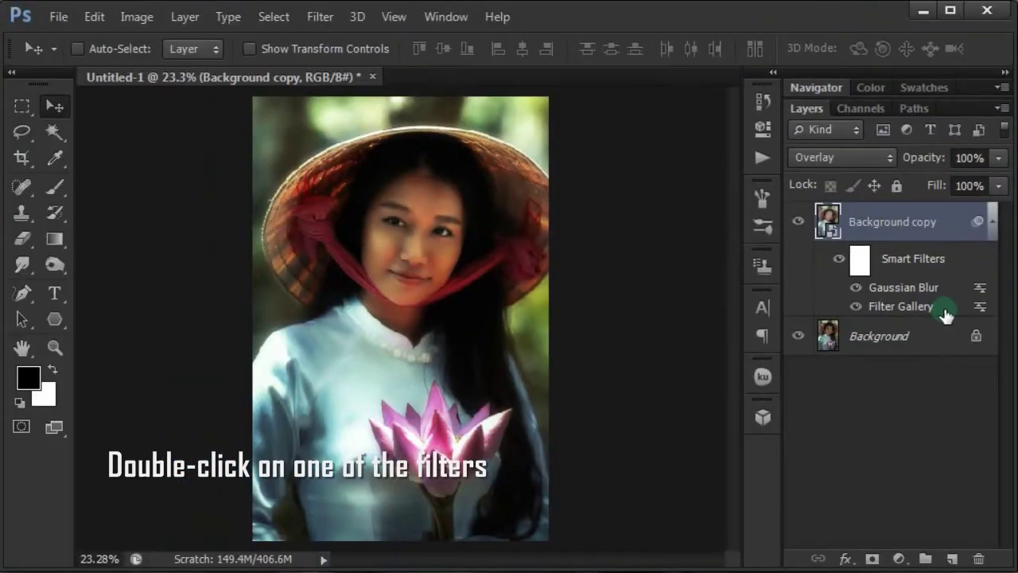
# Reopen the Paint Daubs smart filter and try brush size 3, sharpness 14 with Sparkle.
pyautogui.doubleClick(882, 310)
pyautogui.click(514, 244)
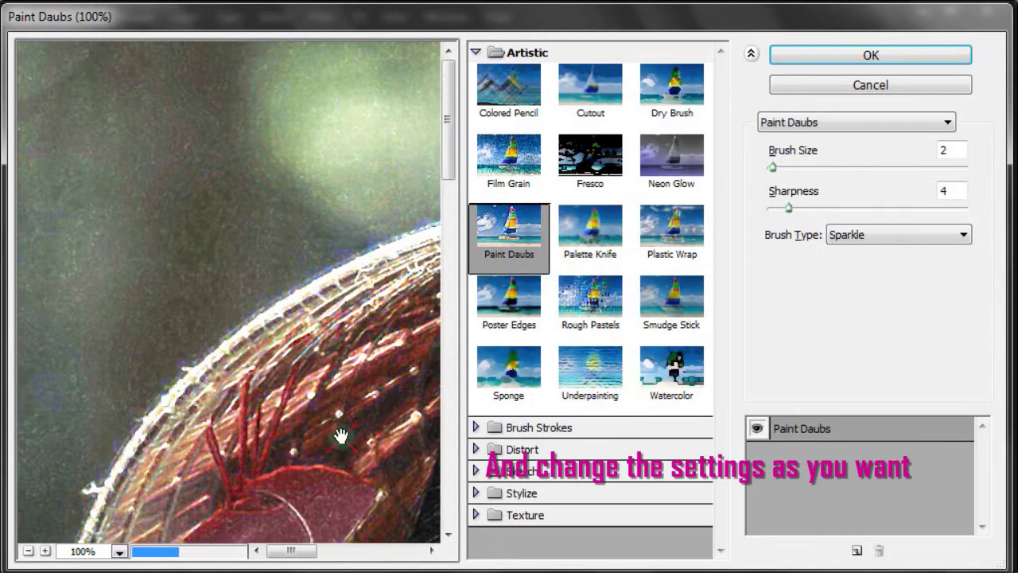
pyautogui.moveTo(341, 432); pyautogui.dragTo(127, 154)
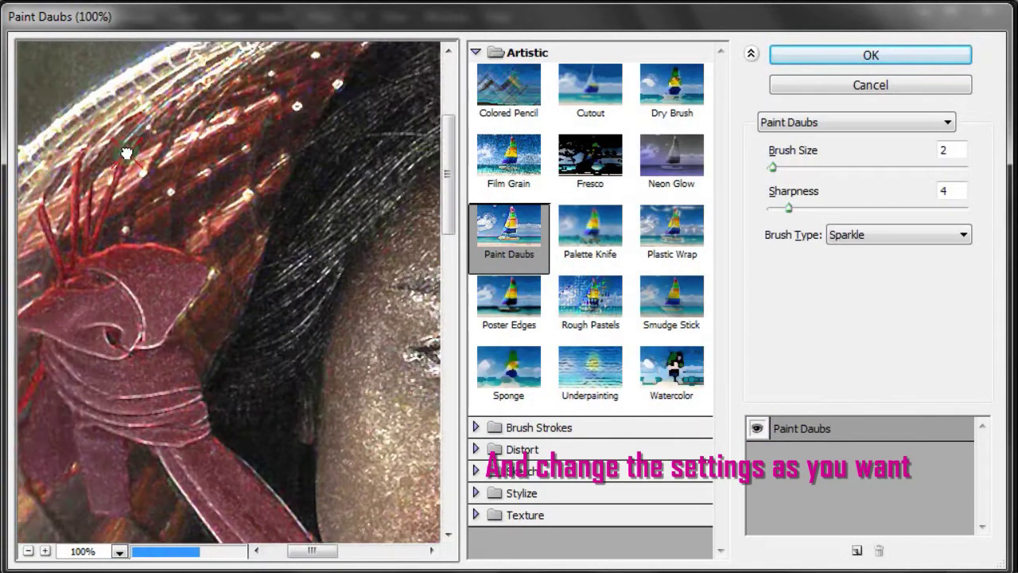
pyautogui.moveTo(332, 268); pyautogui.dragTo(126, 172)
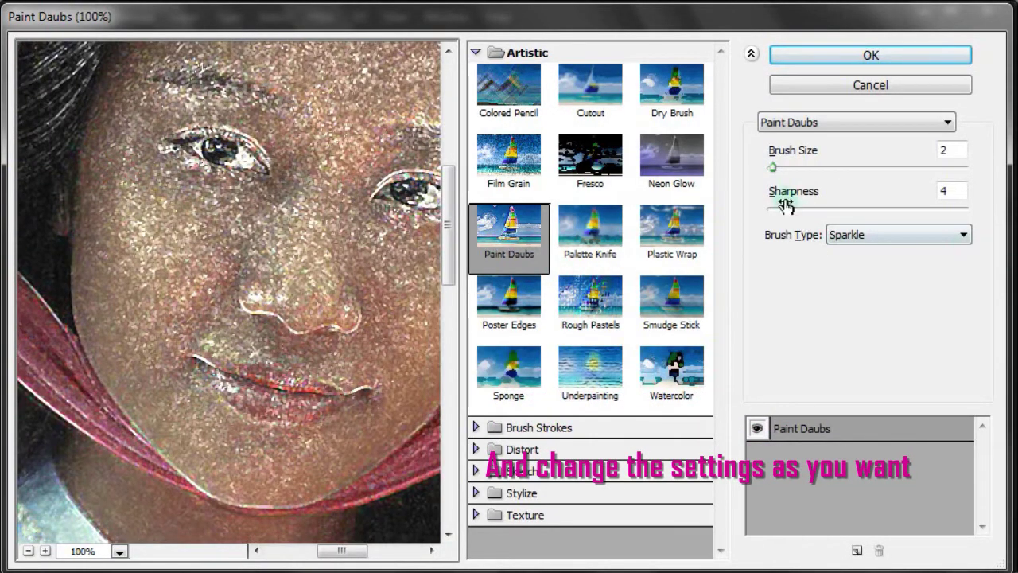
pyautogui.moveTo(785, 204)
pyautogui.mouseDown()
pyautogui.moveTo(816, 200)
pyautogui.moveTo(774, 199)
pyautogui.moveTo(813, 190)
pyautogui.moveTo(780, 164)
pyautogui.mouseUp()
pyautogui.moveTo(770, 208); pyautogui.dragTo(841, 211)
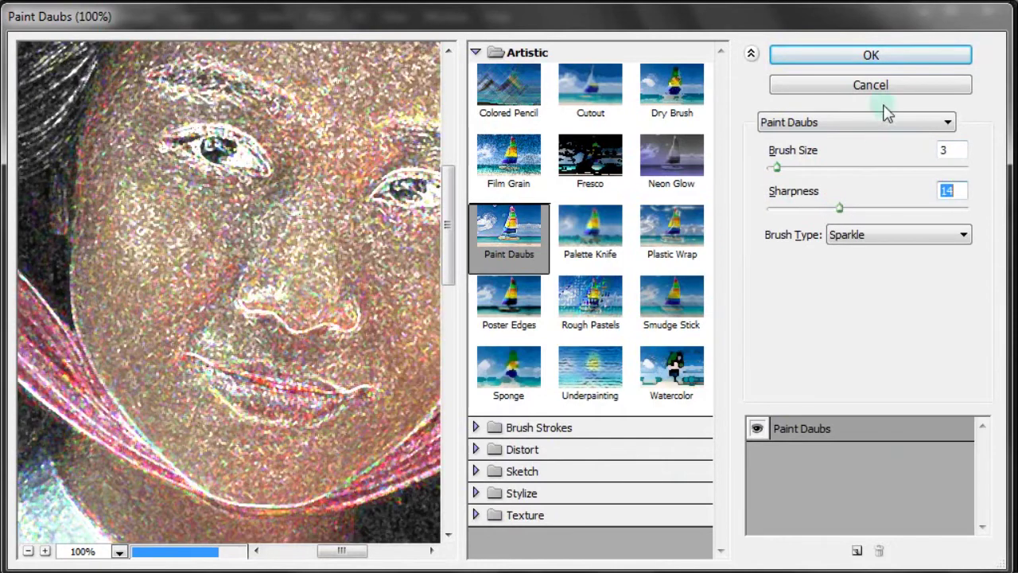
pyautogui.click(871, 85)
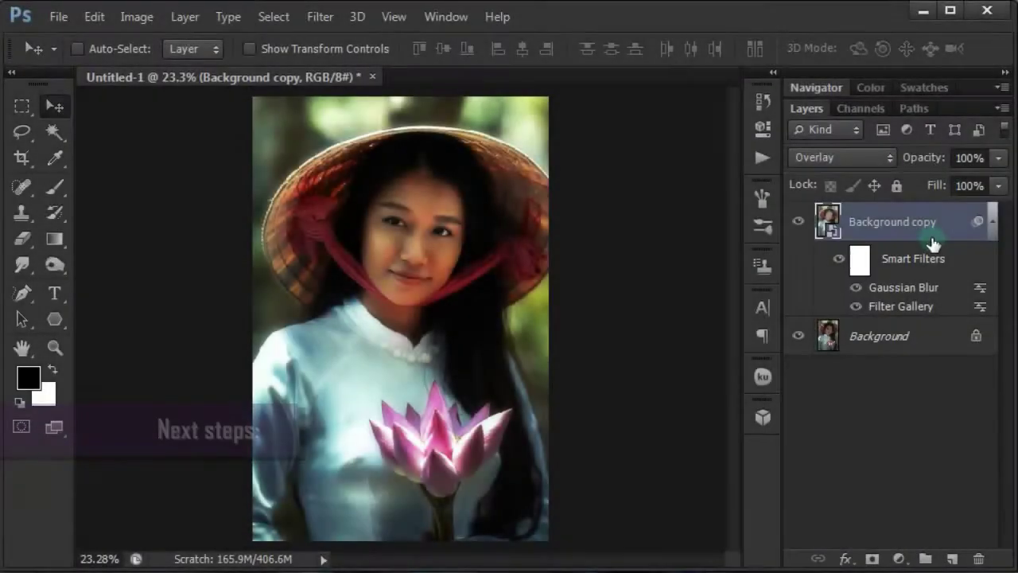
# Set Background copy 2 to Screen mode and clip it to Background copy.
pyautogui.click(991, 222)
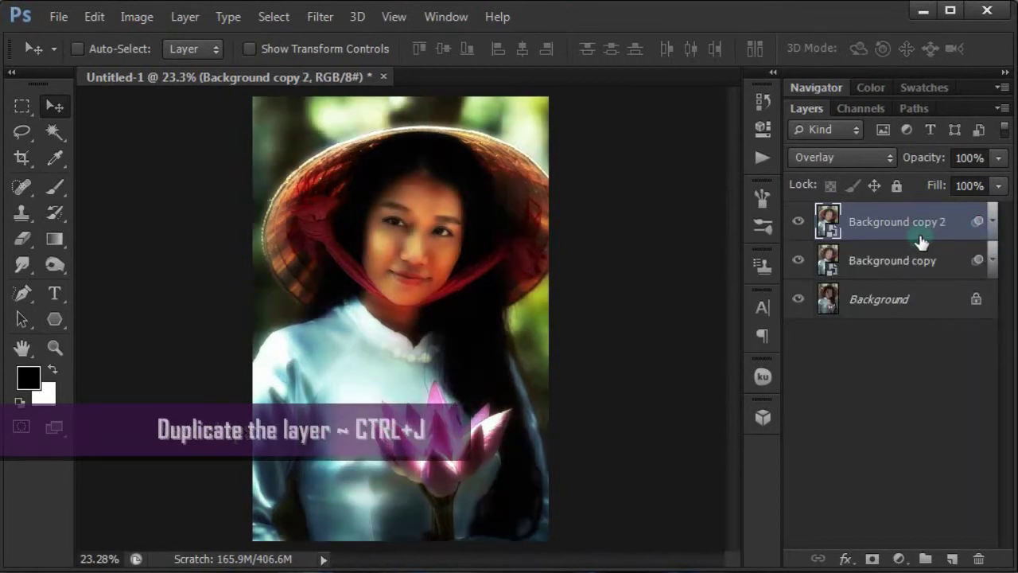
pyautogui.click(849, 161)
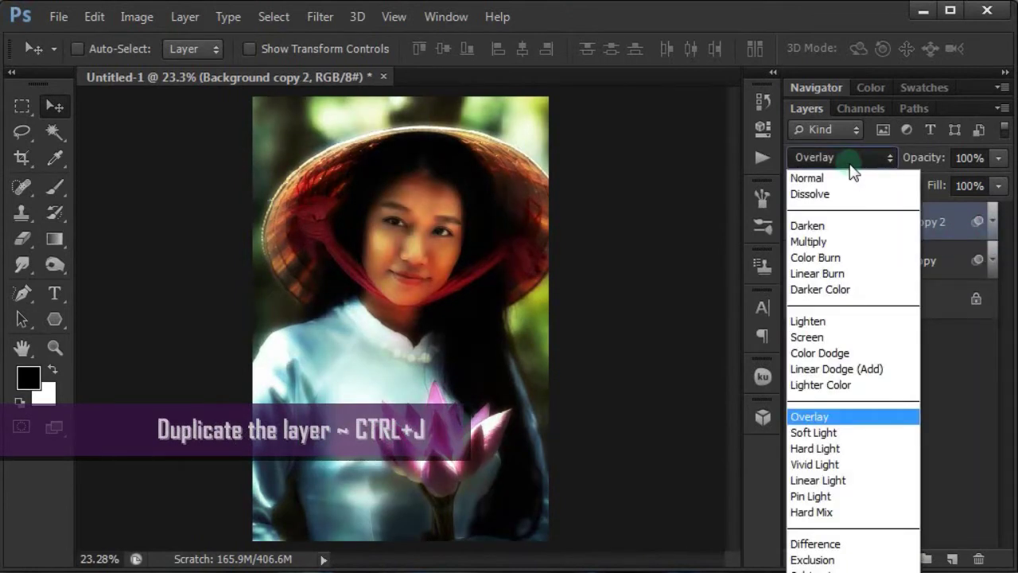
pyautogui.click(837, 338)
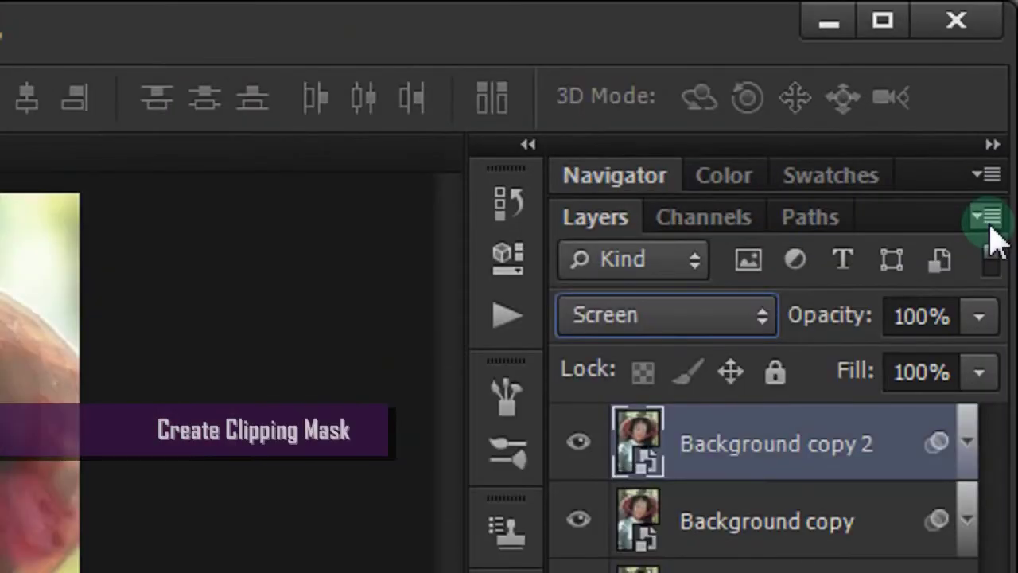
pyautogui.click(991, 217)
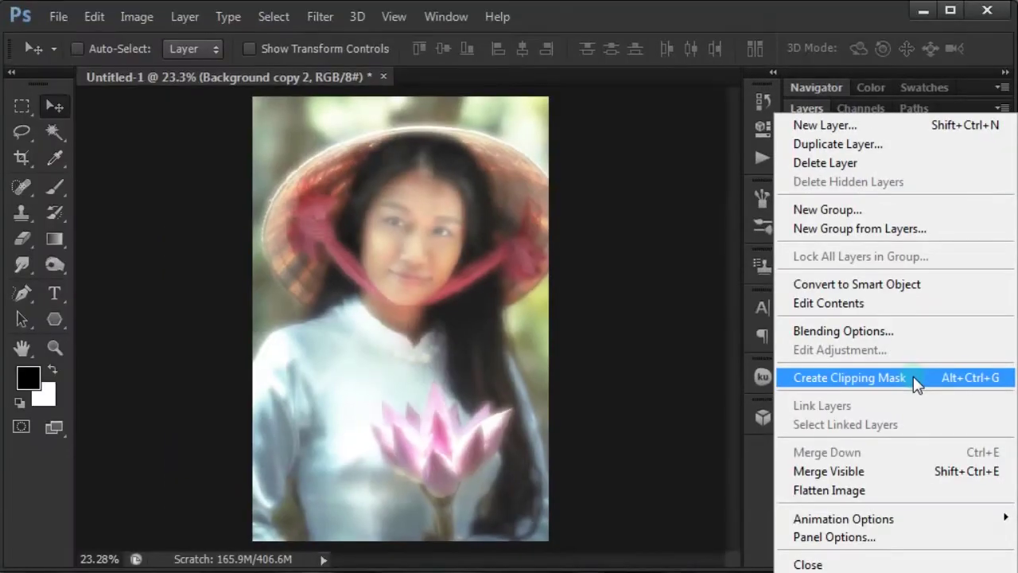
pyautogui.click(914, 380)
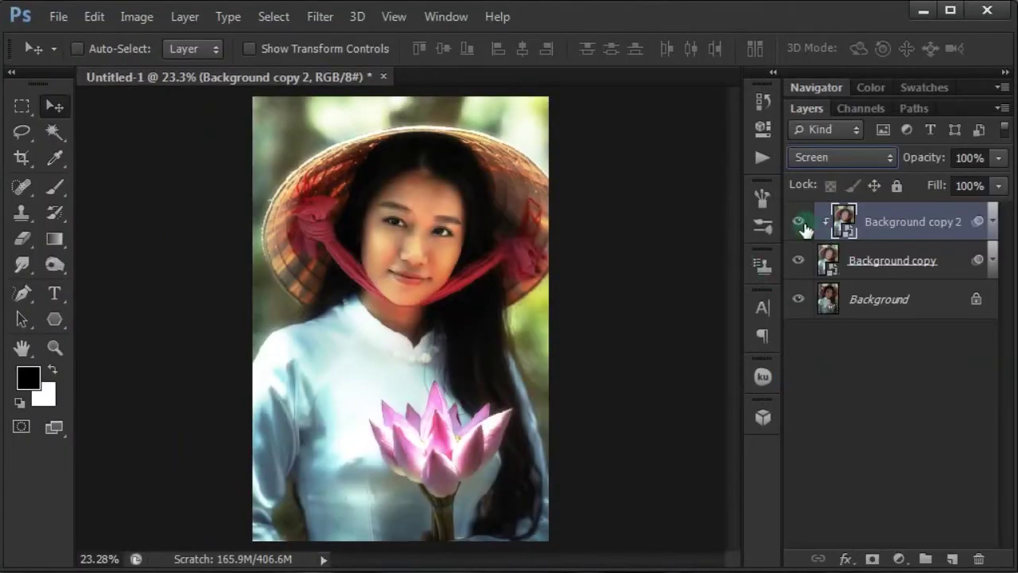
# Toggle Background copy 2's visibility to compare the brighter glow.
pyautogui.click(799, 223)
pyautogui.click(799, 222)
pyautogui.click(695, 366)
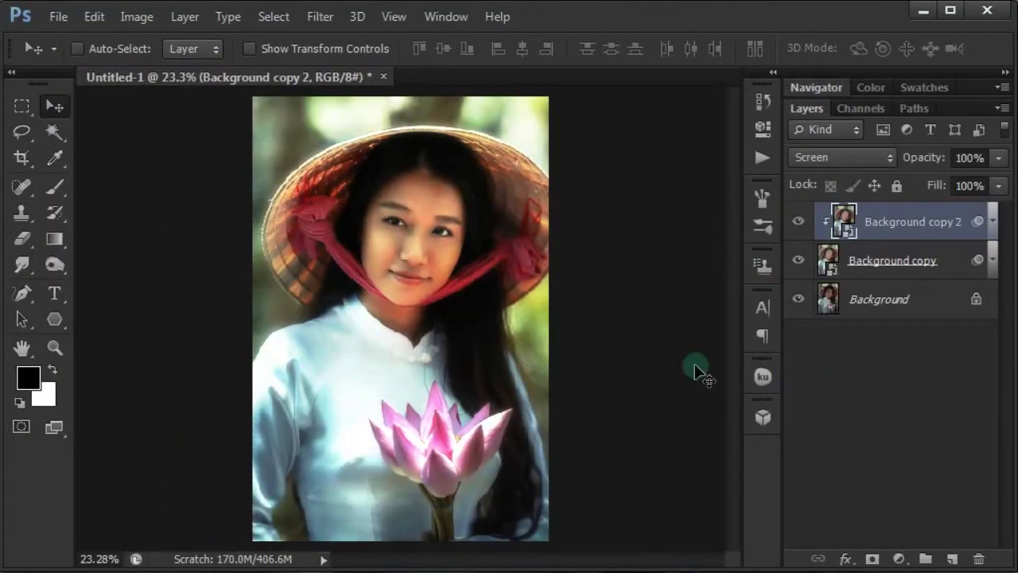
pyautogui.click(899, 559)
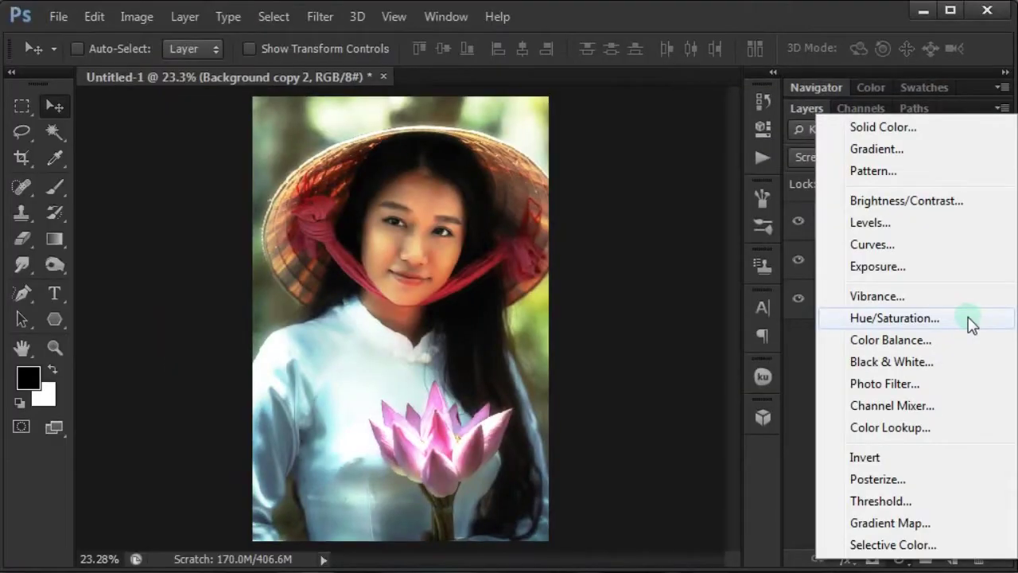
# Add a Hue/Saturation adjustment limited to Reds with saturation set to +10.
pyautogui.click(970, 318)
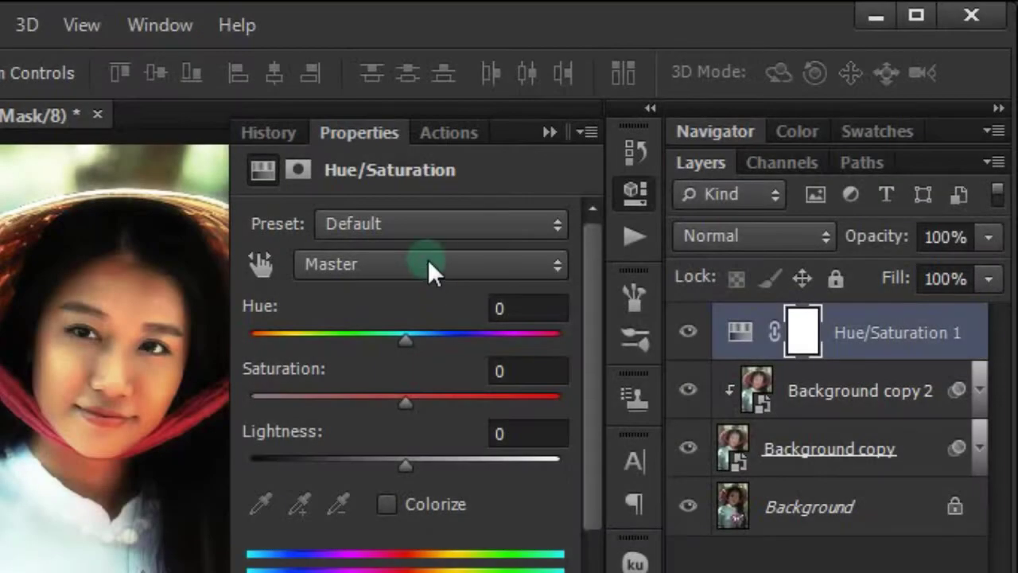
pyautogui.click(430, 269)
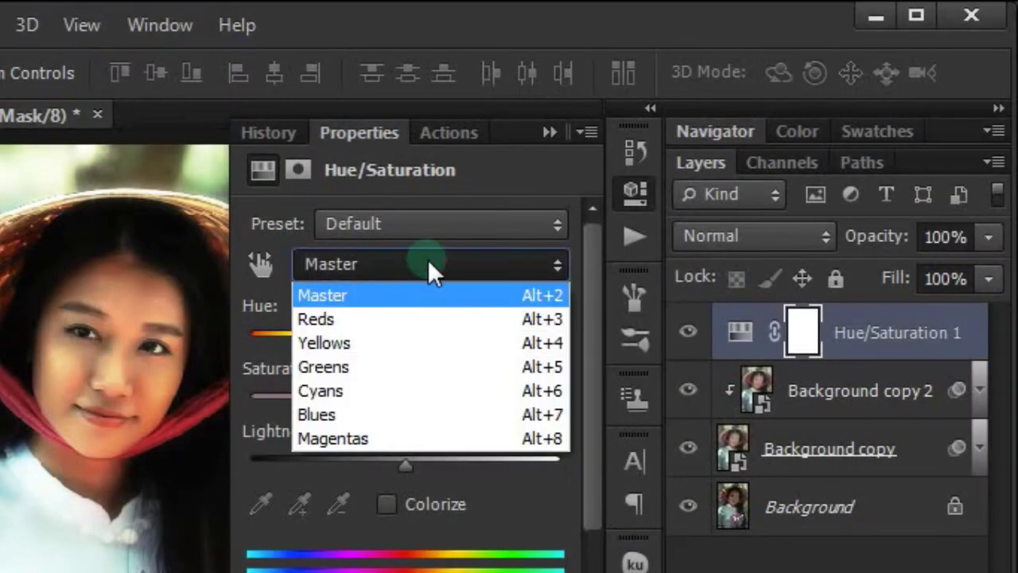
pyautogui.click(428, 321)
pyautogui.moveTo(409, 398); pyautogui.dragTo(443, 411)
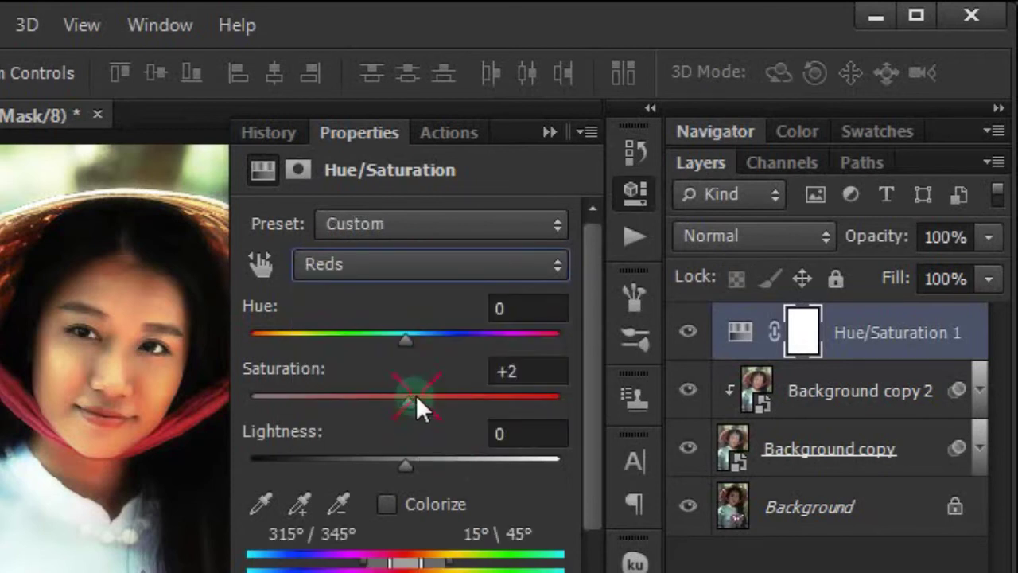
pyautogui.click(505, 374)
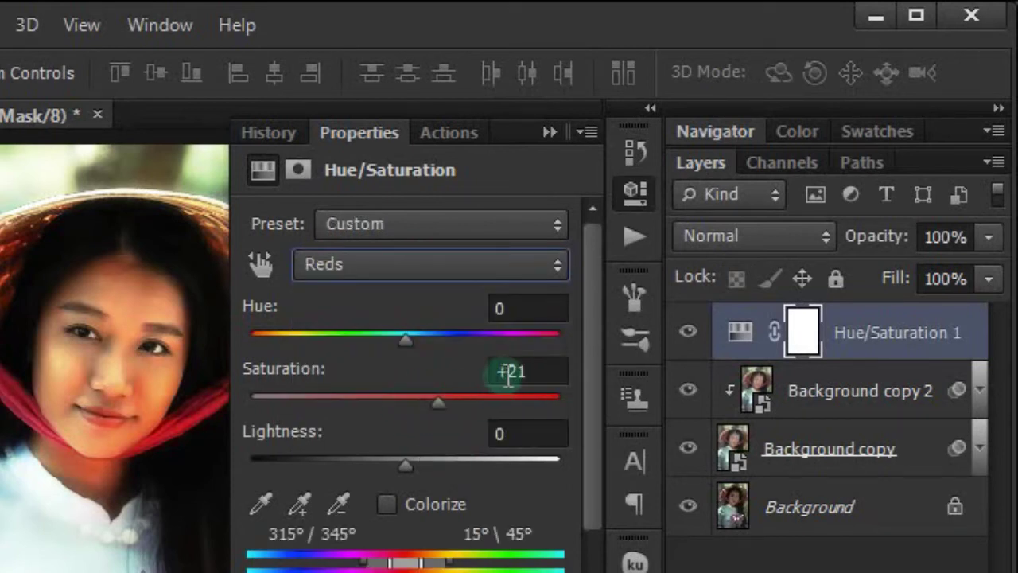
pyautogui.click(548, 371)
pyautogui.write('+1')
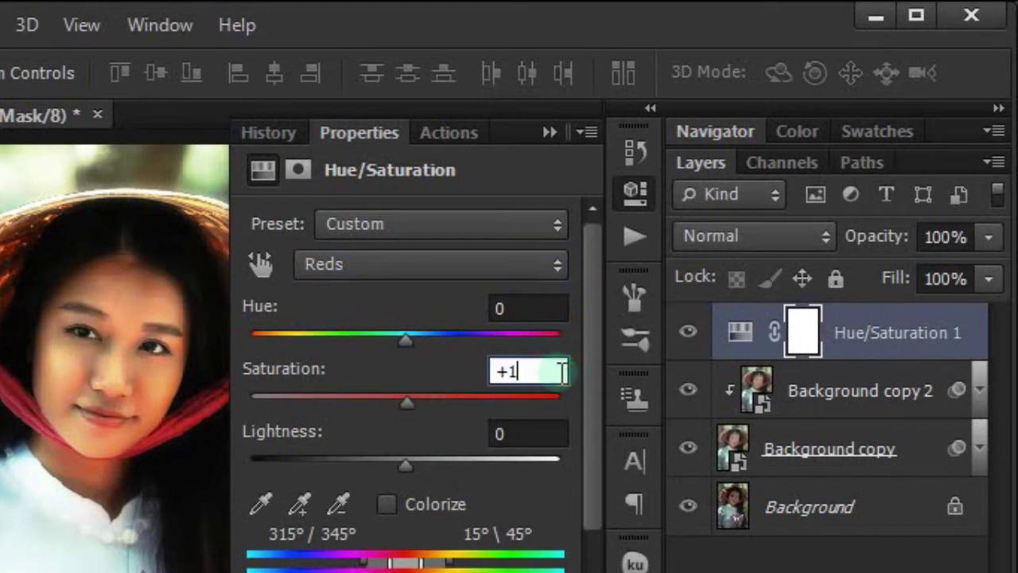
pyautogui.write('0')
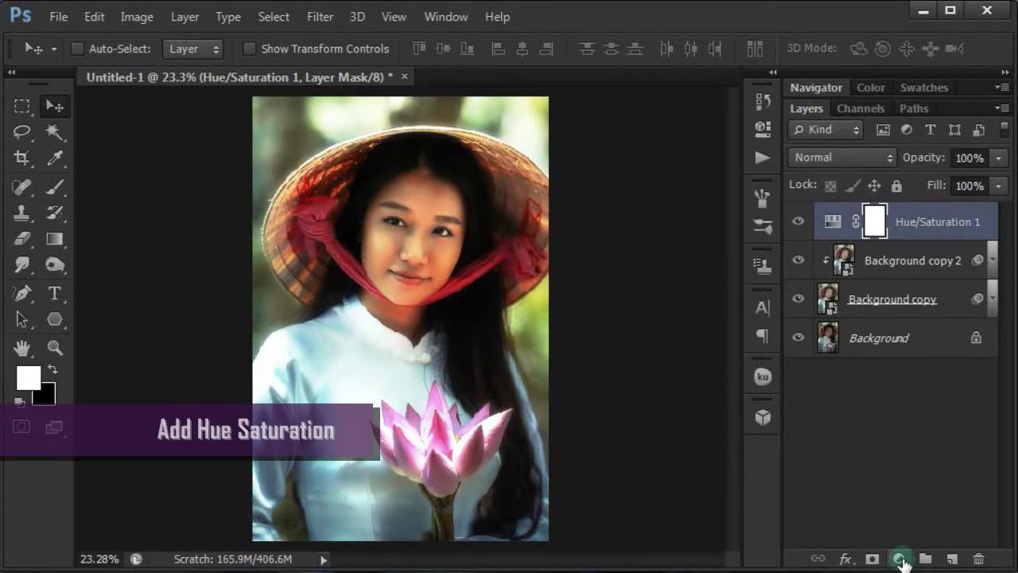
# Add a second Hue/Saturation layer raising Magentas saturation to +47.
pyautogui.click(899, 558)
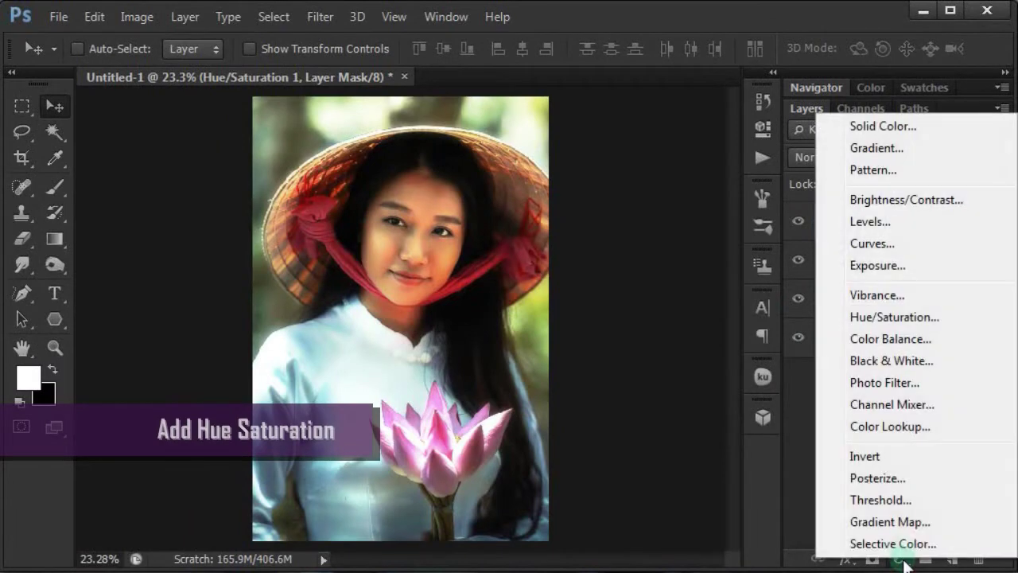
pyautogui.click(920, 326)
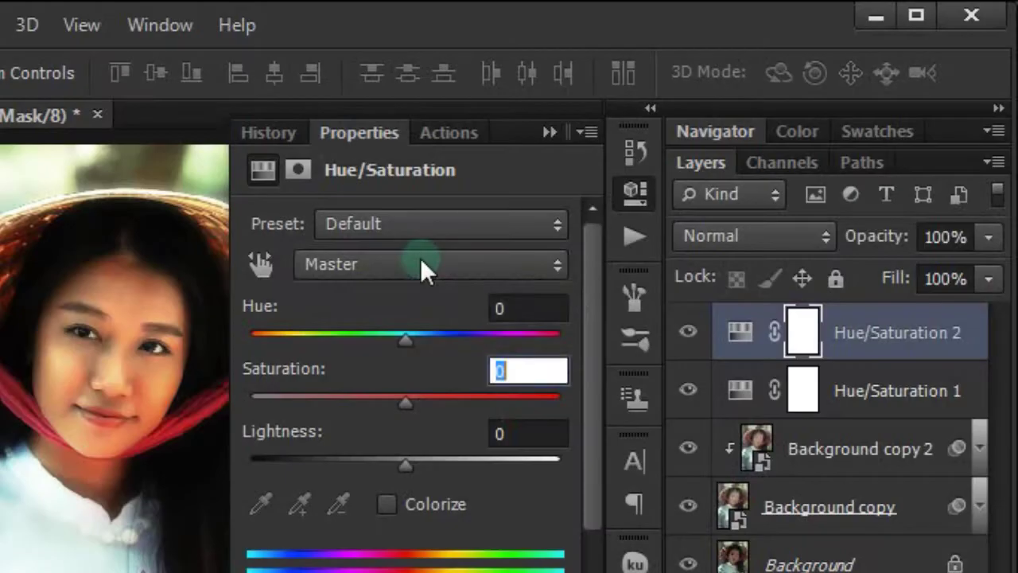
pyautogui.click(426, 266)
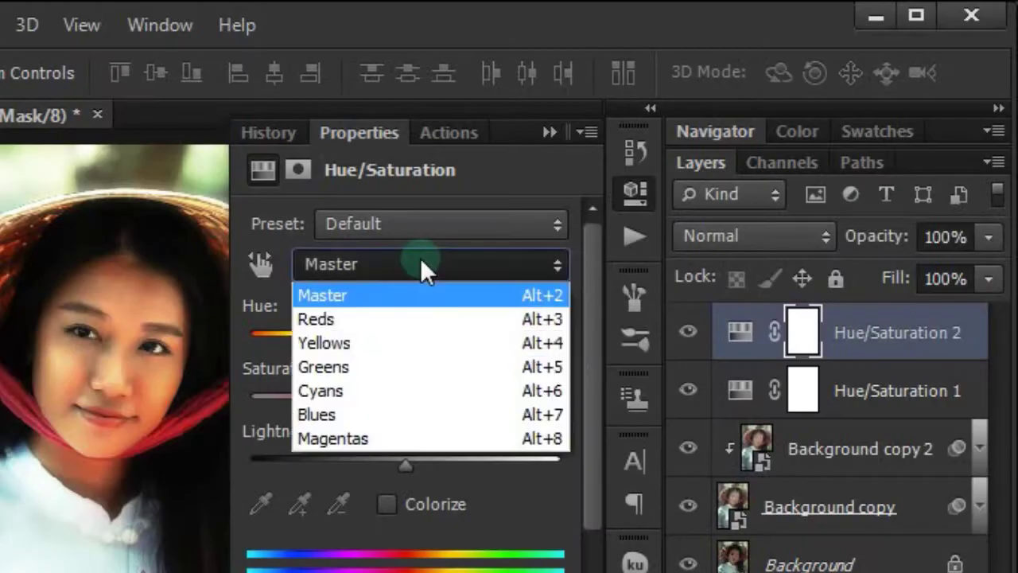
pyautogui.click(436, 440)
pyautogui.moveTo(407, 402); pyautogui.dragTo(479, 408)
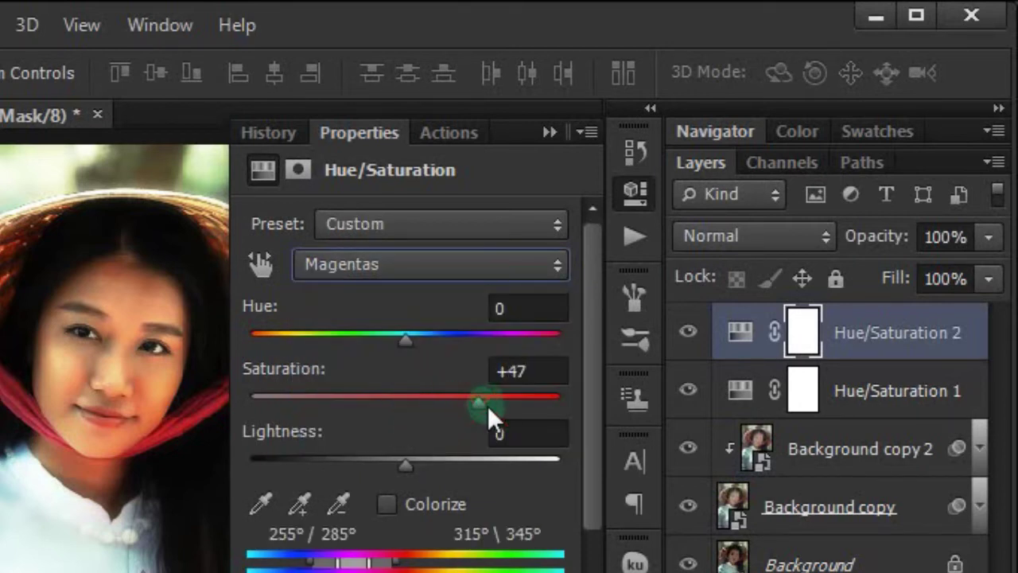
pyautogui.moveTo(511, 370); pyautogui.dragTo(549, 371)
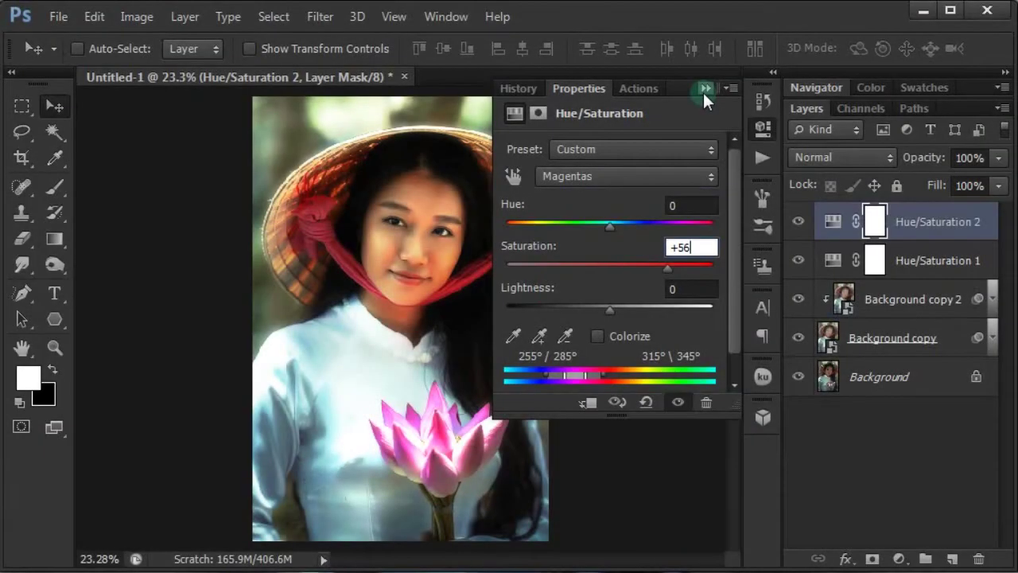
# Toggle Hue/Saturation 2's visibility to compare the more vivid pink lotus.
pyautogui.click(705, 88)
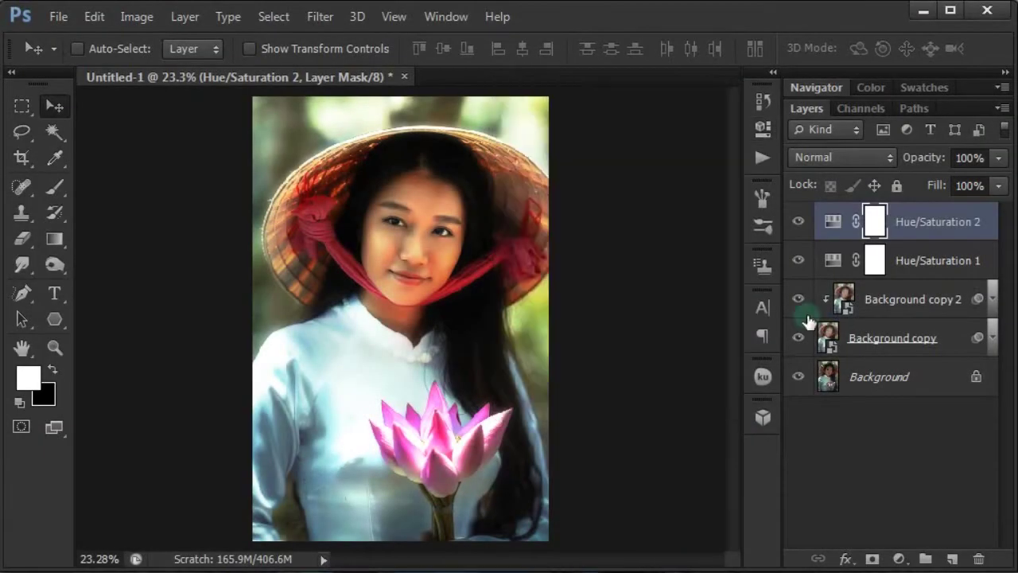
pyautogui.click(798, 222)
pyautogui.moveTo(440, 374)
pyautogui.mouseDown()
pyautogui.moveTo(402, 405)
pyautogui.moveTo(368, 461)
pyautogui.mouseUp()
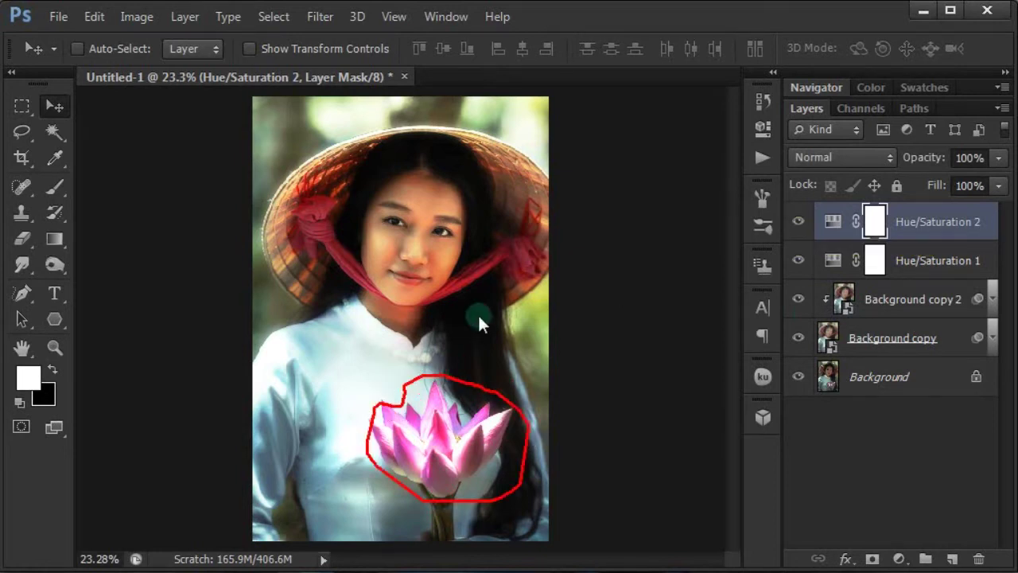
pyautogui.press('Escape')
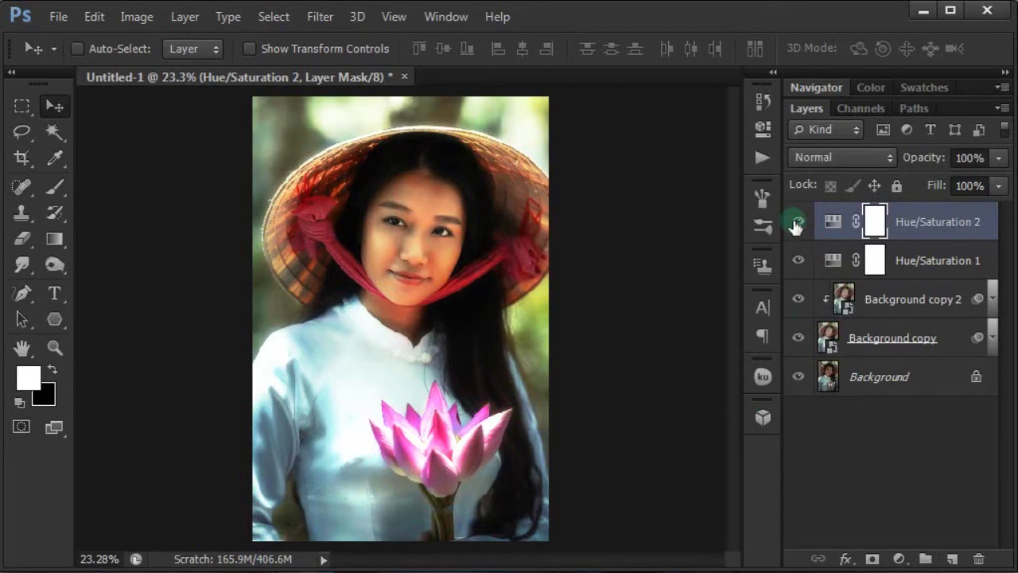
pyautogui.click(797, 223)
pyautogui.click(797, 223)
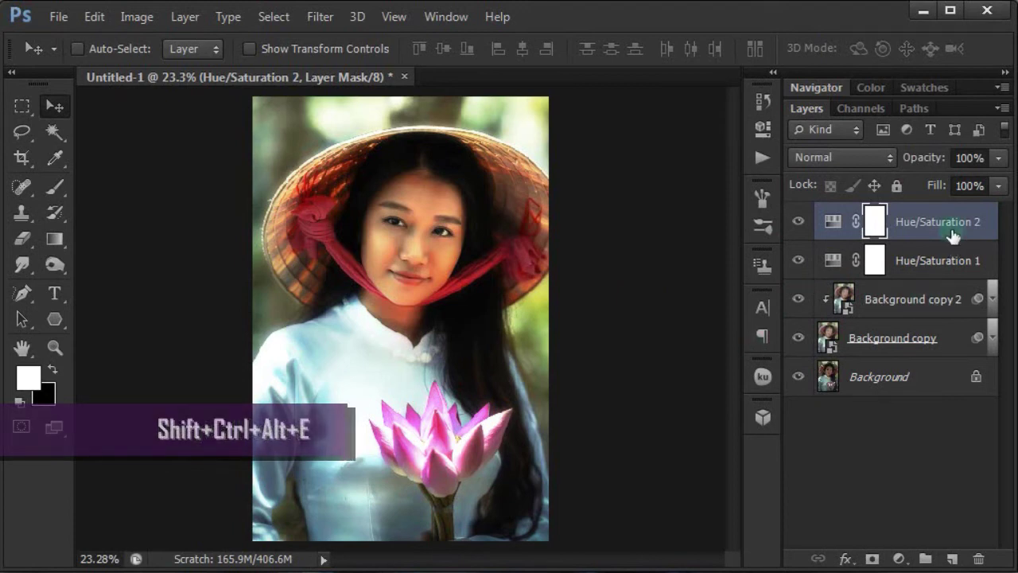
# Merge visible layers into Layer 1 and apply Surface Blur at radius 97 px, threshold 18 levels.
pyautogui.hotkey('ctrl', 'shift', 'alt', 'e')
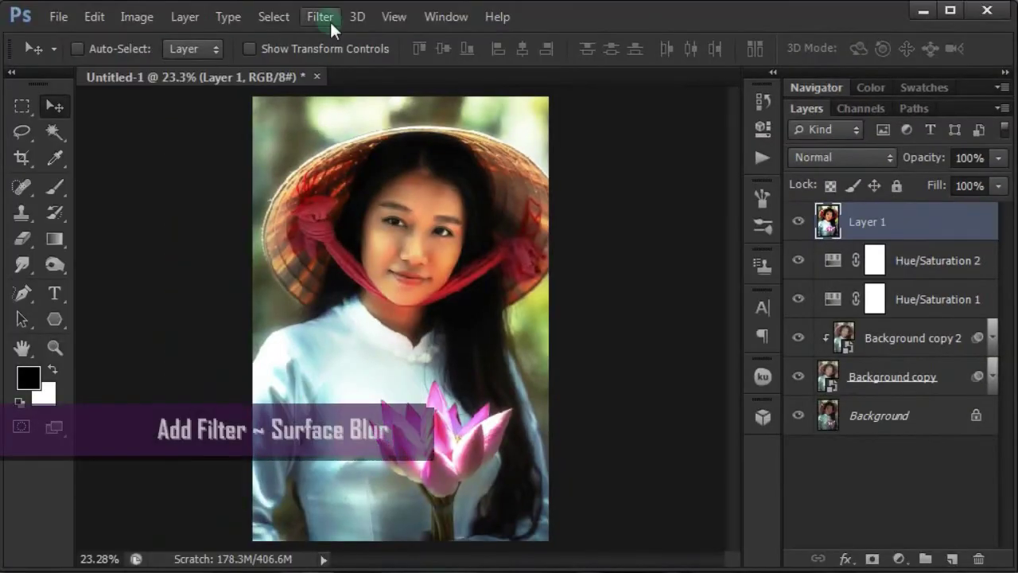
pyautogui.click(329, 20)
pyautogui.moveTo(430, 218)
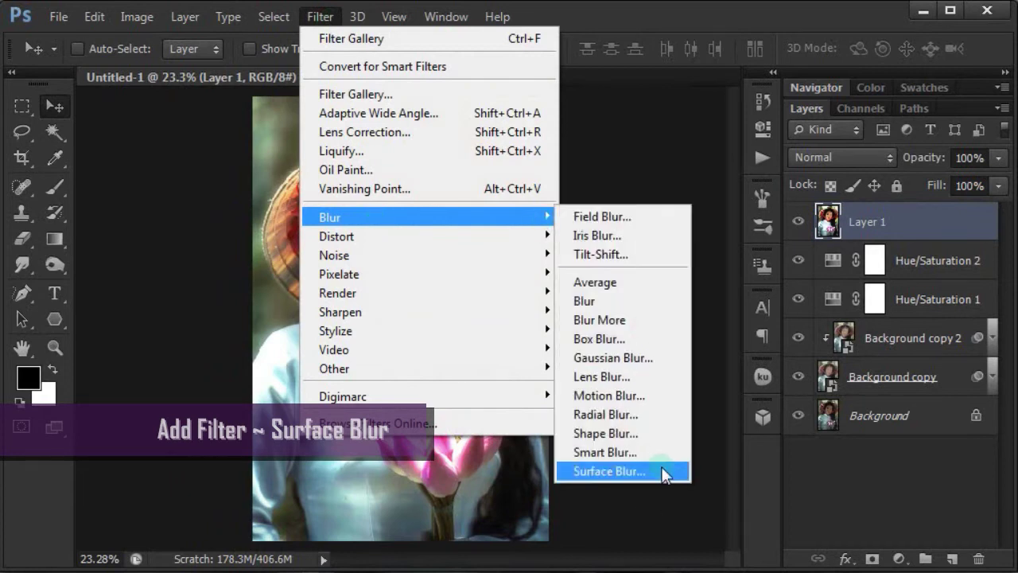
pyautogui.click(661, 466)
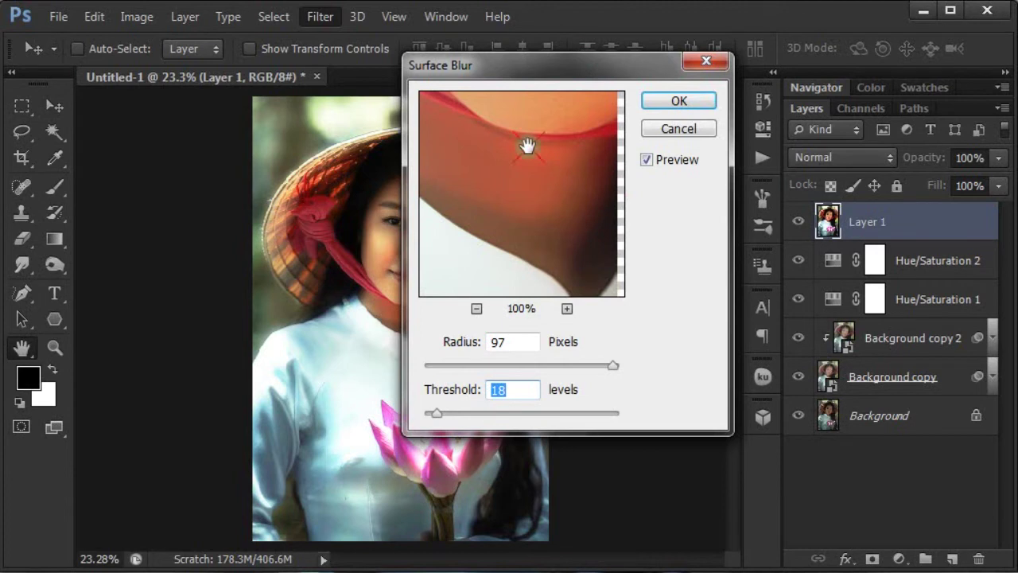
pyautogui.moveTo(532, 232)
pyautogui.mouseDown()
pyautogui.moveTo(520, 241)
pyautogui.moveTo(604, 265)
pyautogui.moveTo(592, 265)
pyautogui.mouseUp()
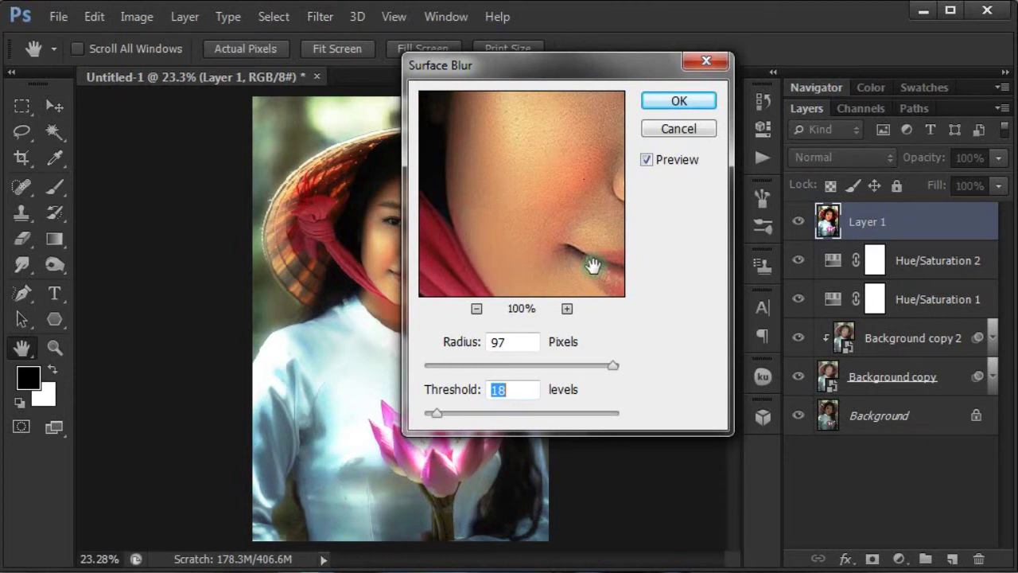
pyautogui.click(478, 309)
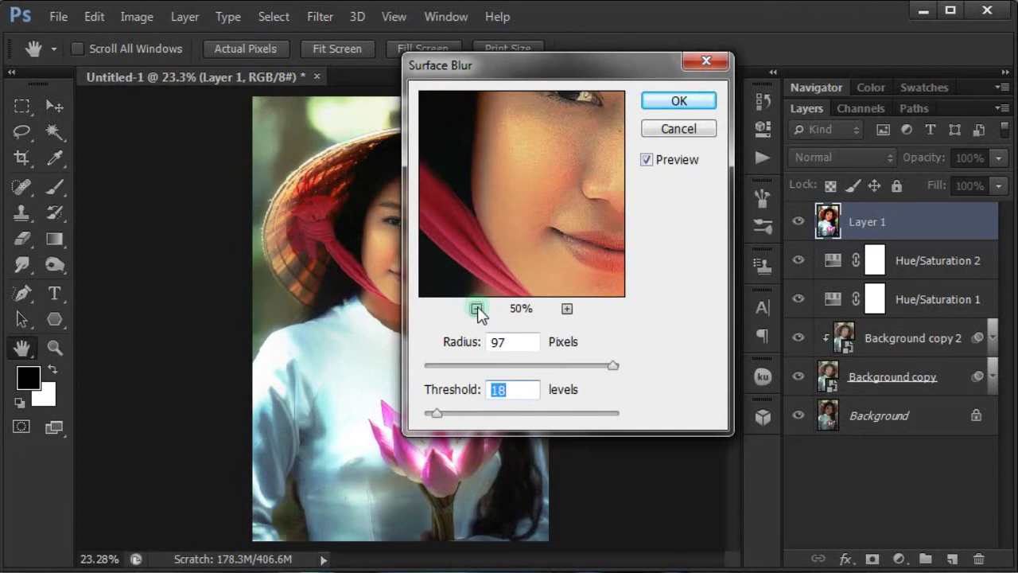
pyautogui.moveTo(609, 222); pyautogui.dragTo(561, 216)
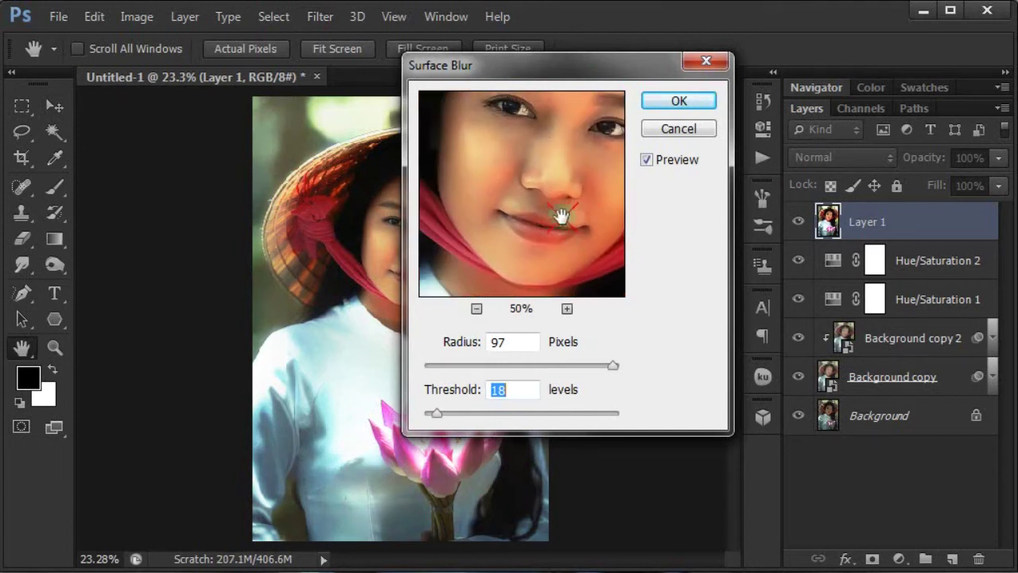
pyautogui.click(698, 109)
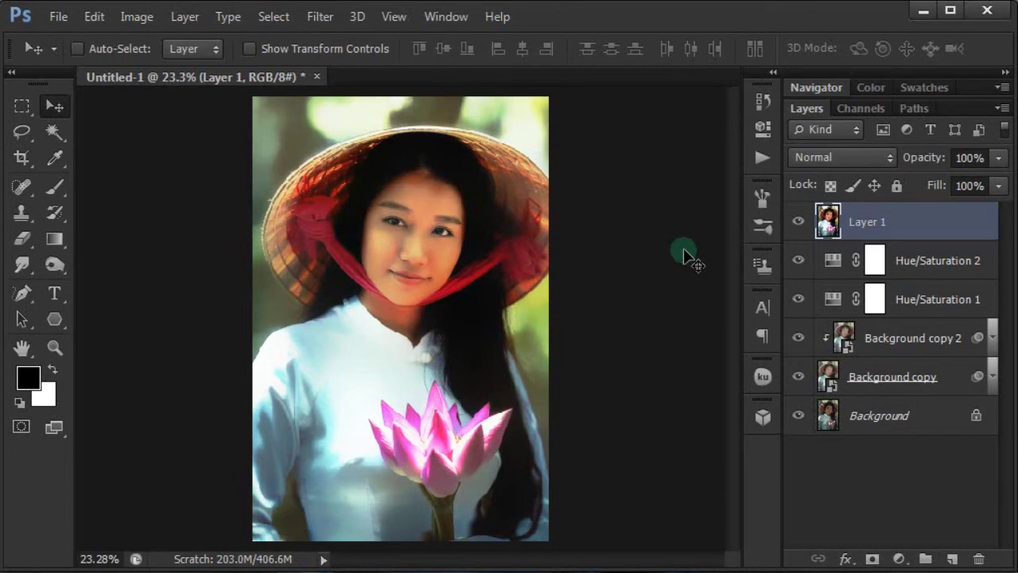
# Give Layer 1 the Divide blend mode and 10% opacity.
pyautogui.click(838, 156)
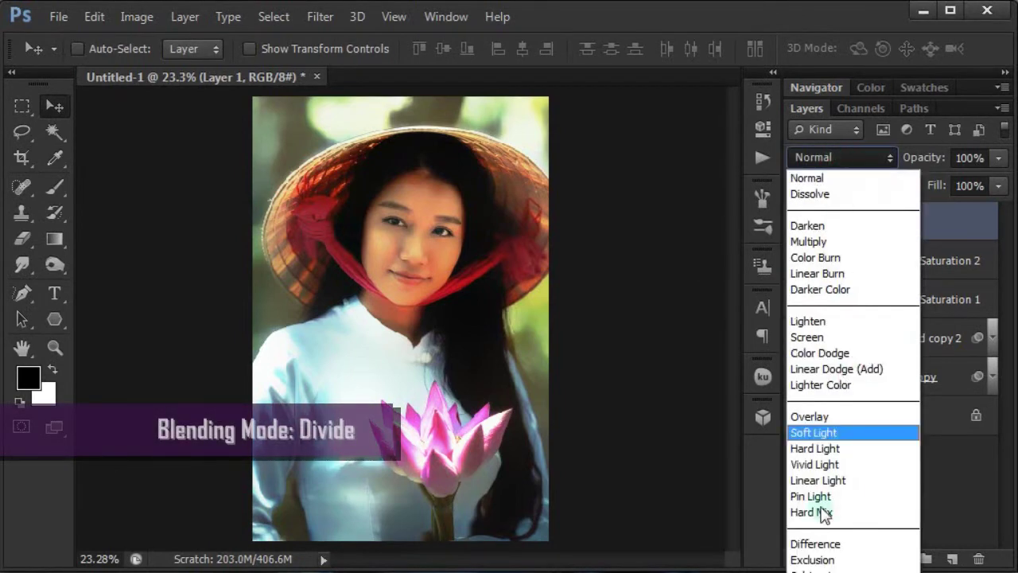
pyautogui.click(827, 567)
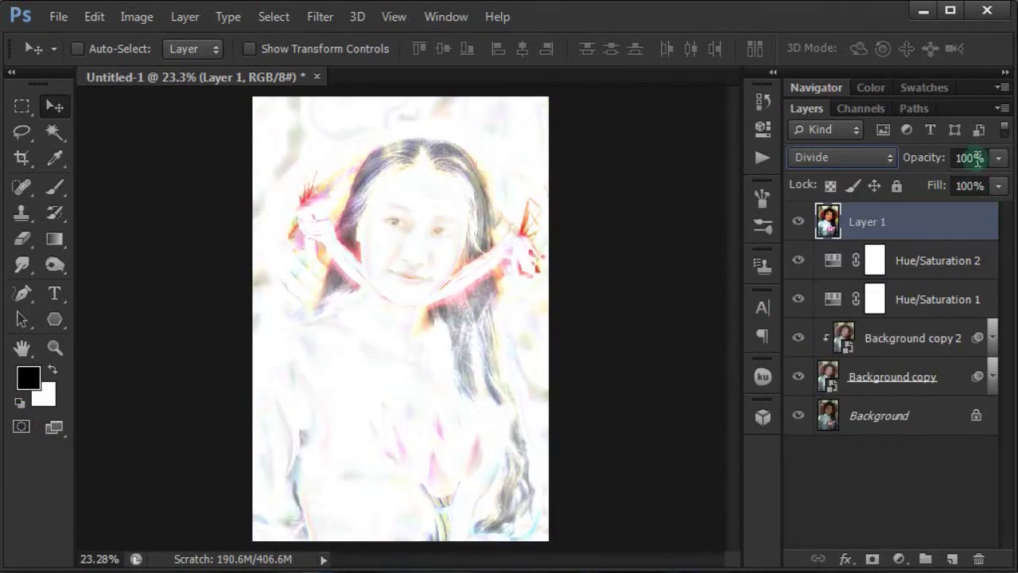
pyautogui.click(975, 157)
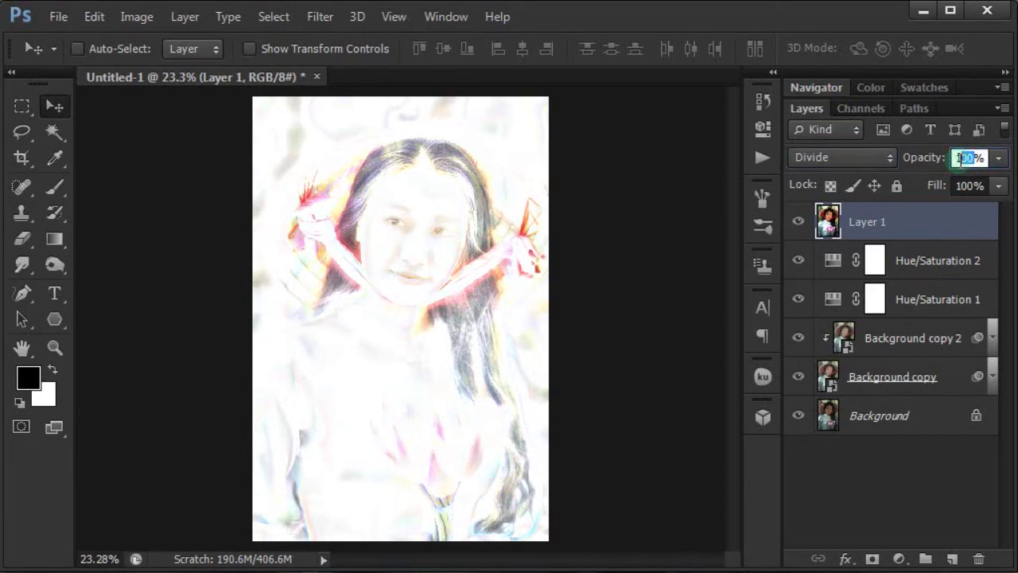
pyautogui.write('10')
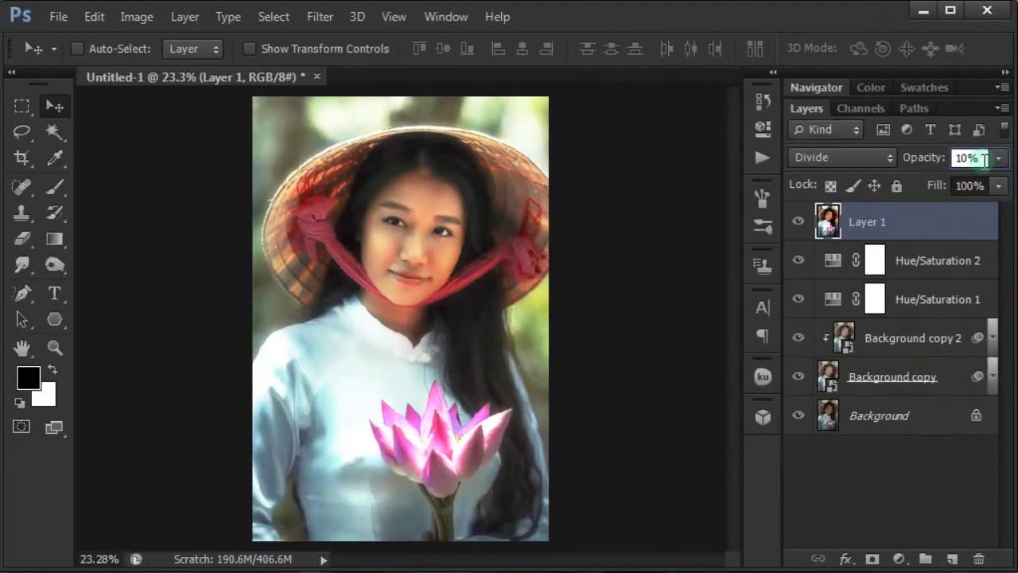
pyautogui.press('Return')
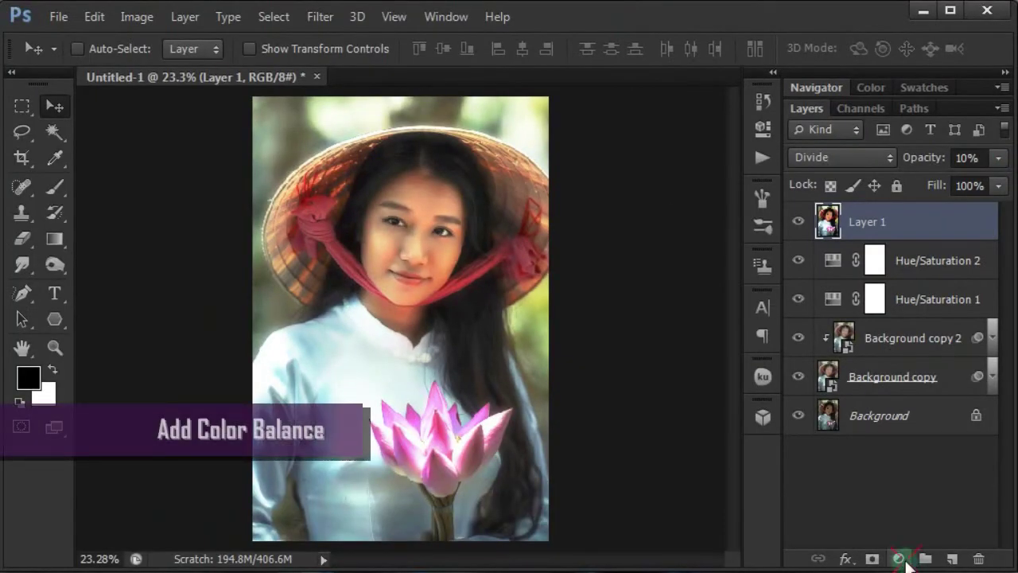
# Add a Color Balance layer tinting Midtones to Cyan/Red -25, Magenta/Green +7, Yellow/Blue +46.
pyautogui.click(898, 560)
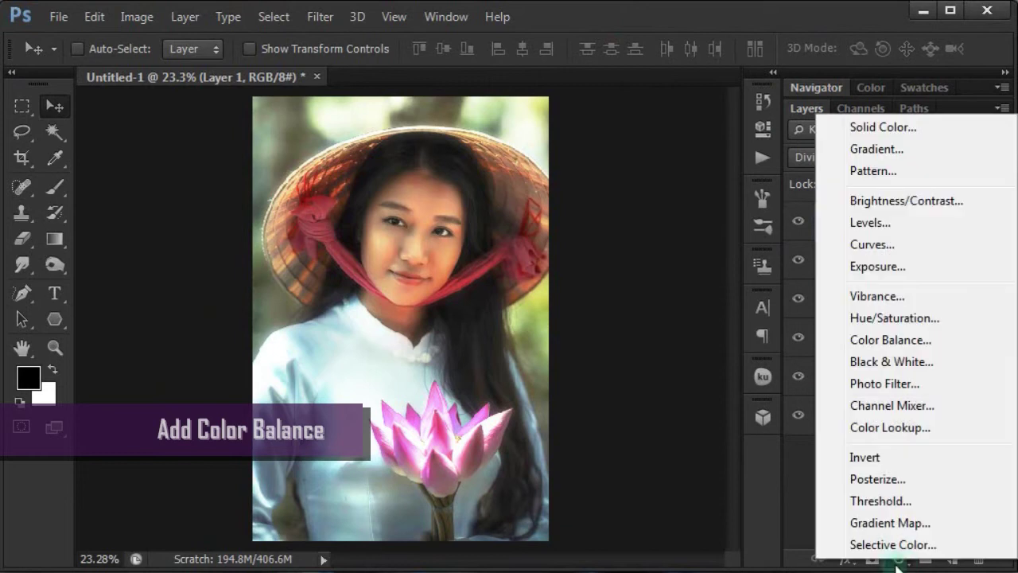
pyautogui.click(954, 338)
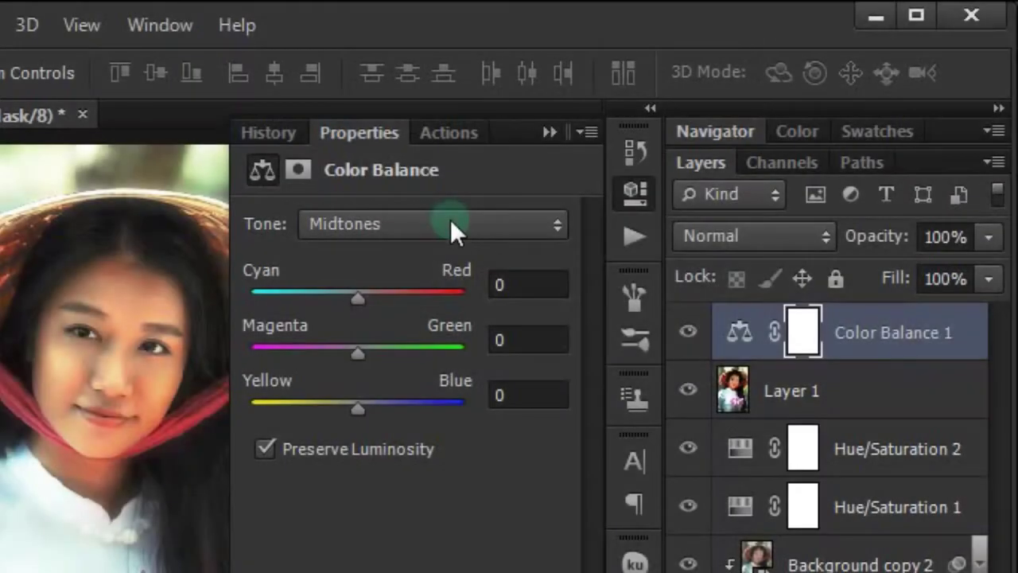
pyautogui.click(451, 224)
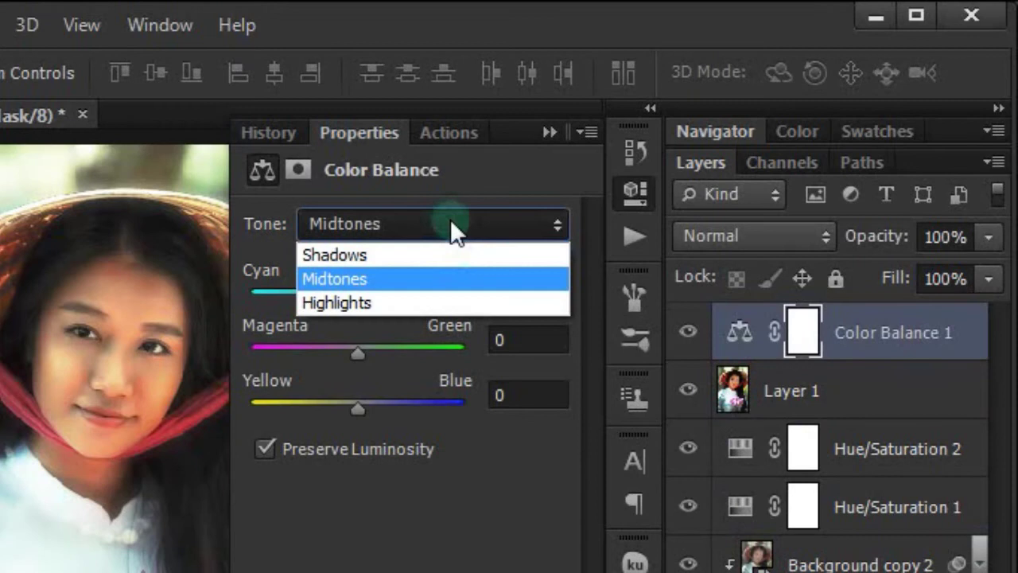
pyautogui.click(450, 279)
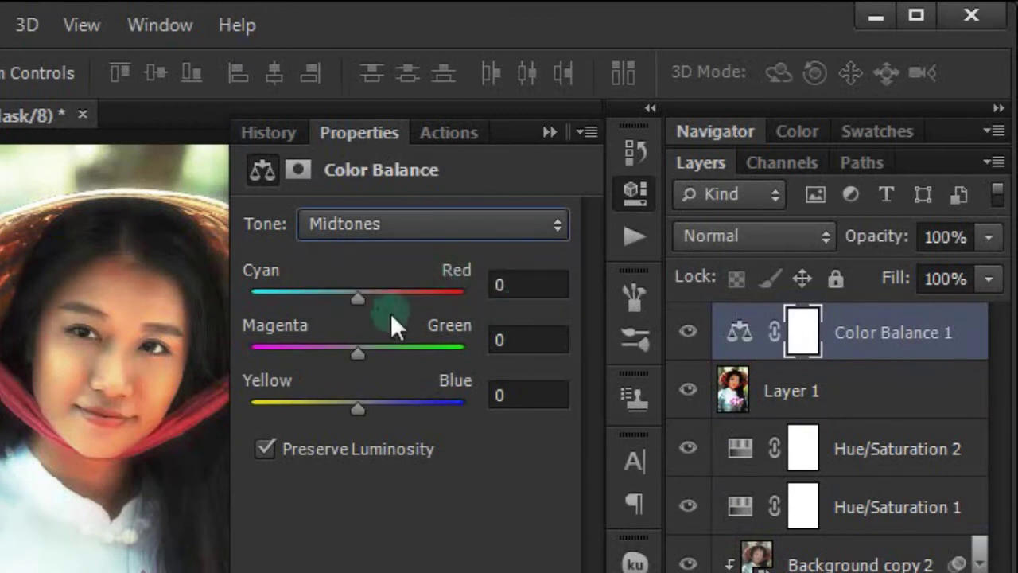
pyautogui.moveTo(360, 300); pyautogui.dragTo(333, 301)
pyautogui.moveTo(509, 288); pyautogui.dragTo(550, 290)
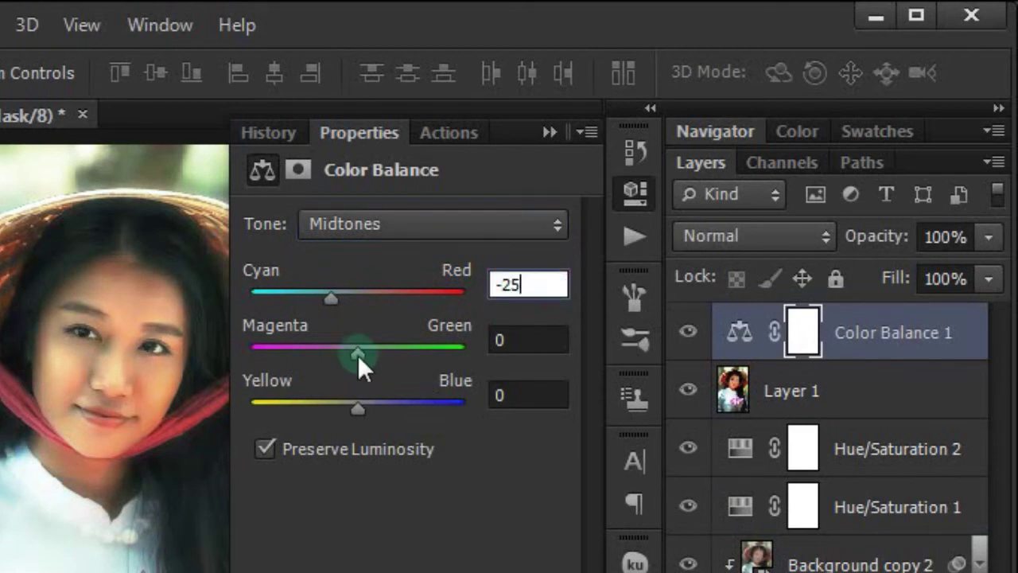
pyautogui.moveTo(357, 354); pyautogui.dragTo(380, 355)
pyautogui.moveTo(511, 340); pyautogui.dragTo(547, 342)
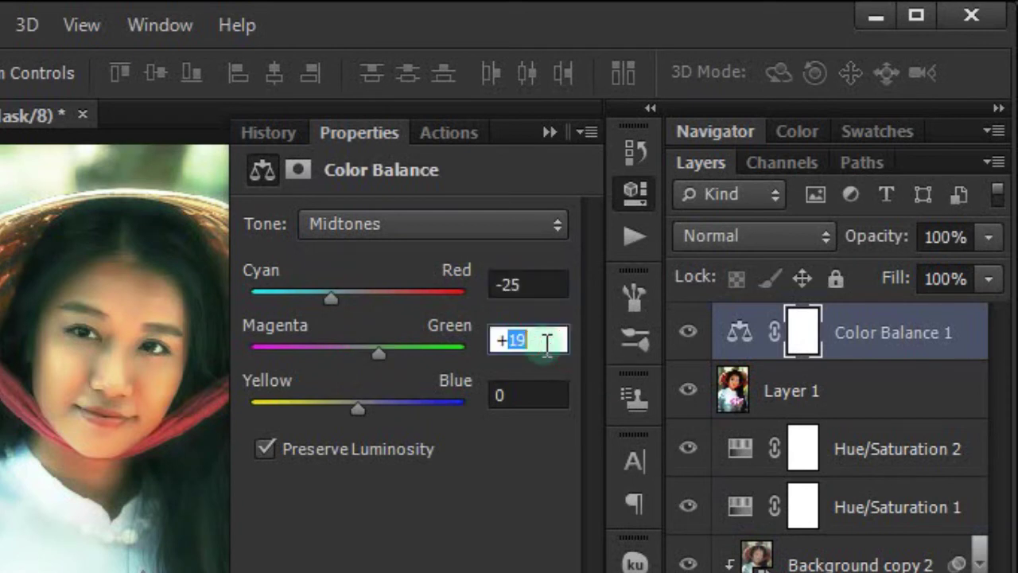
pyautogui.write('7')
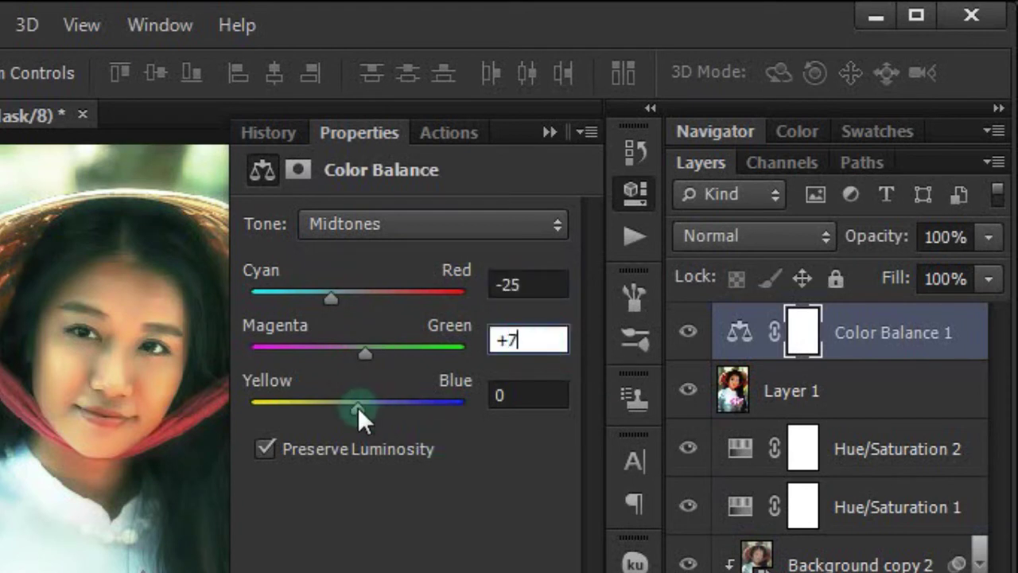
pyautogui.moveTo(357, 407); pyautogui.dragTo(404, 408)
pyautogui.moveTo(521, 395); pyautogui.dragTo(546, 396)
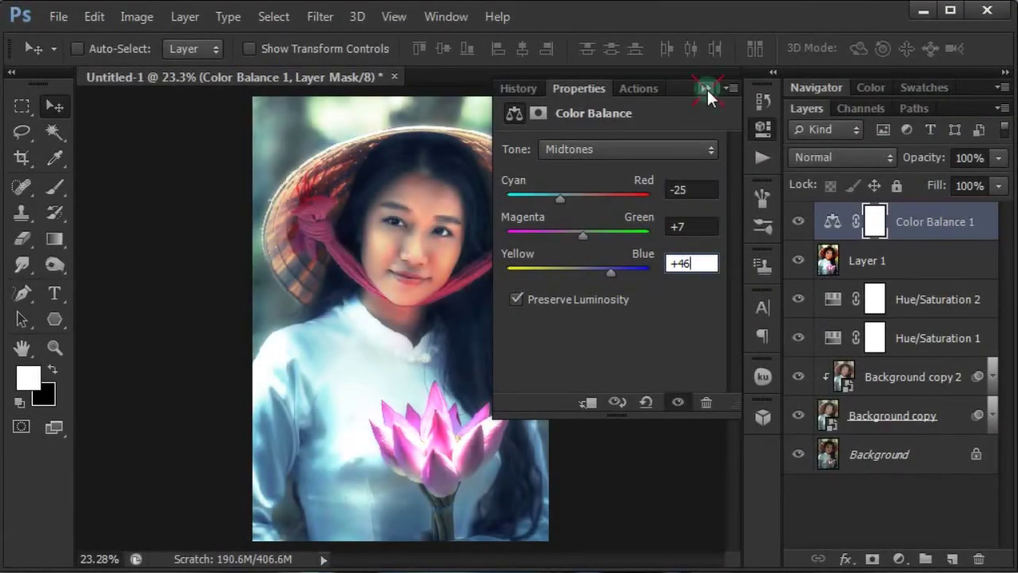
# Toggle Color Balance 1's visibility off and on to compare its effect.
pyautogui.click(707, 89)
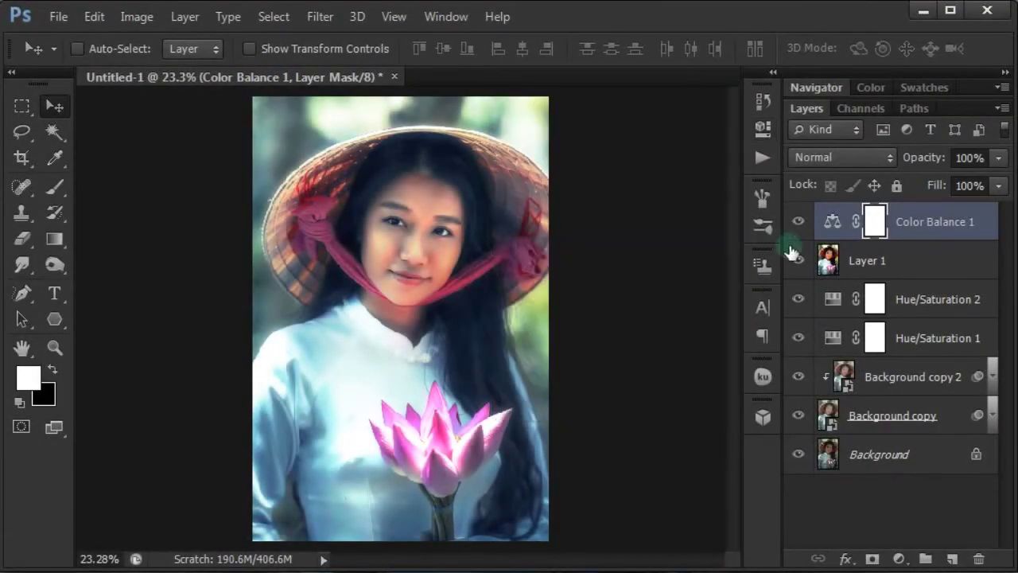
pyautogui.click(797, 229)
pyautogui.click(797, 228)
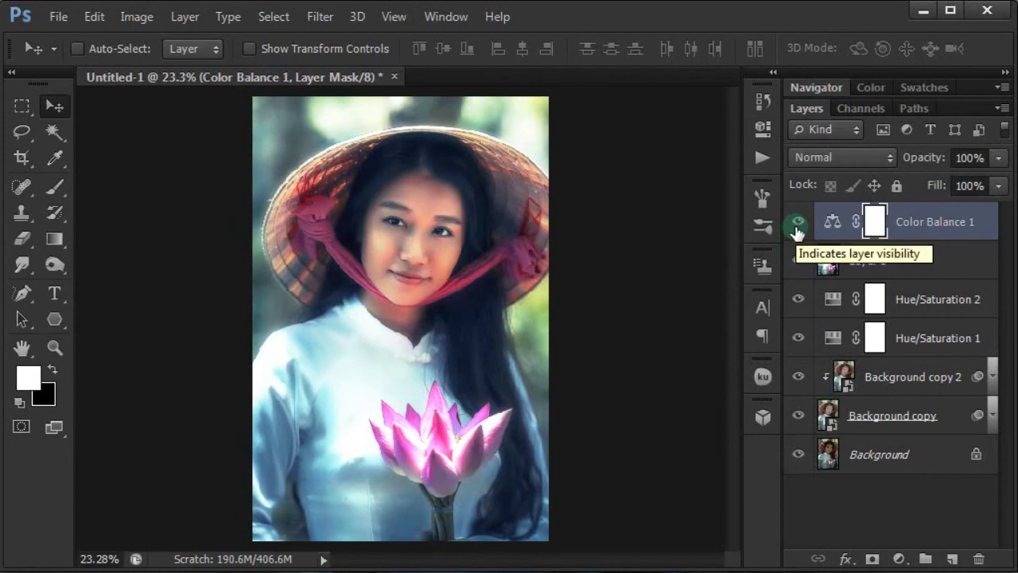
# Group Color Balance 1 down to Background copy into Group 1 with Ctrl+G.
pyautogui.keyDown('shift'); pyautogui.click(917, 269); pyautogui.keyUp('shift')
pyautogui.keyDown('shift'); pyautogui.click(922, 317); pyautogui.keyUp('shift')
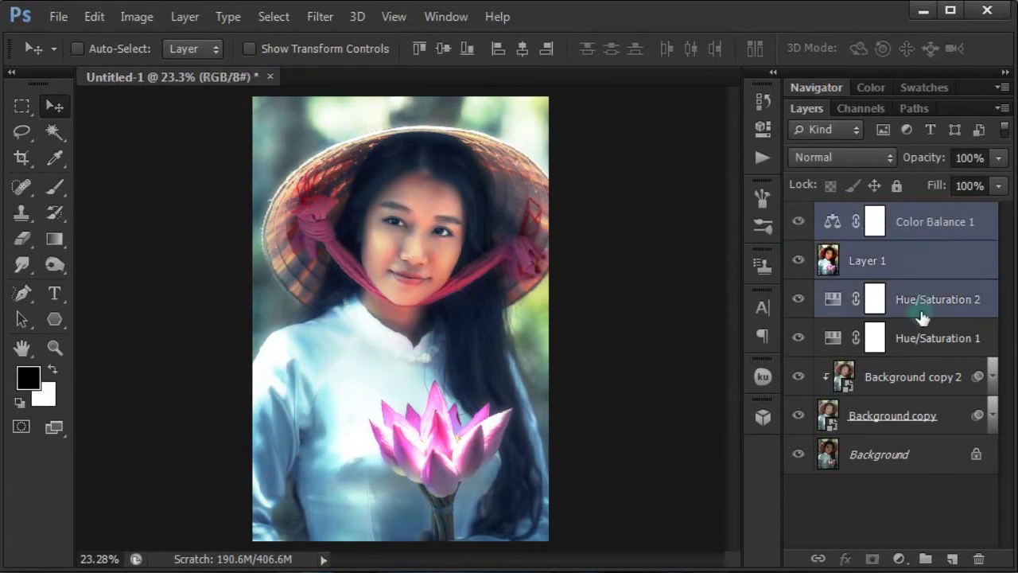
pyautogui.keyDown('shift'); pyautogui.click(917, 346); pyautogui.keyUp('shift')
pyautogui.keyDown('shift'); pyautogui.click(918, 390); pyautogui.keyUp('shift')
pyautogui.keyDown('shift'); pyautogui.click(919, 418); pyautogui.keyUp('shift')
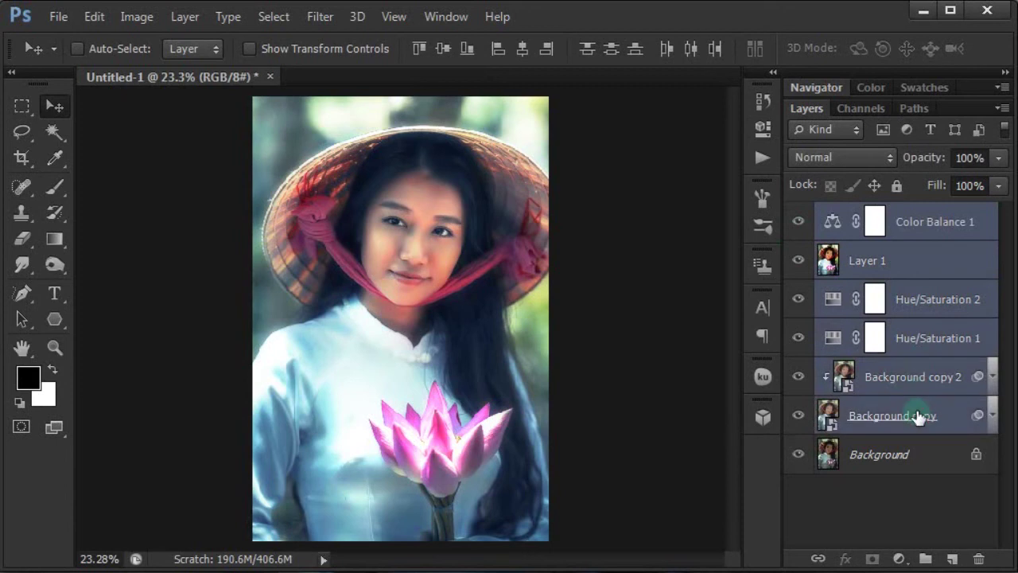
pyautogui.hotkey('ctrl', 'g')
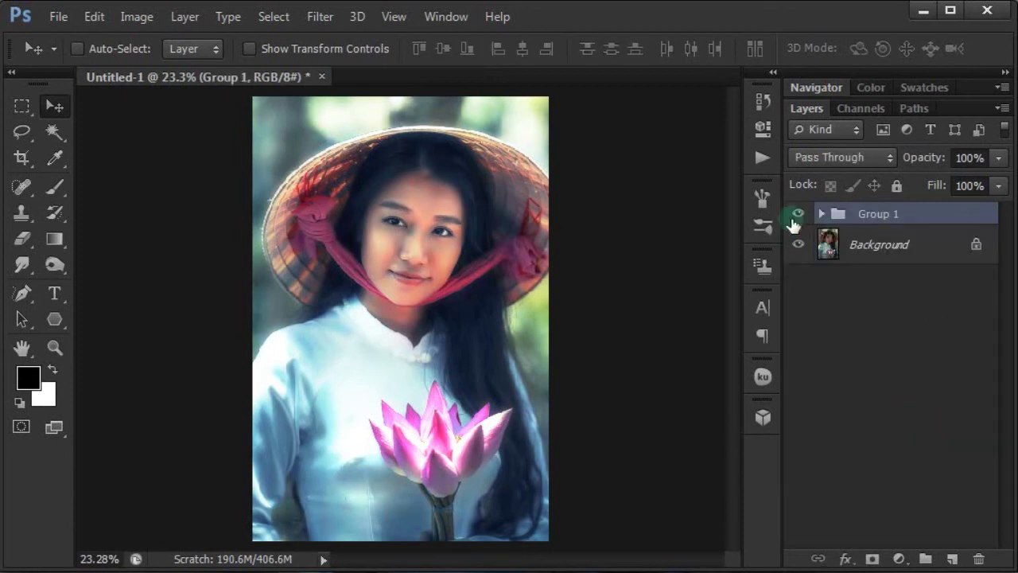
# Toggle Group 1's visibility to compare before and after, leaving it visible.
pyautogui.click(798, 215)
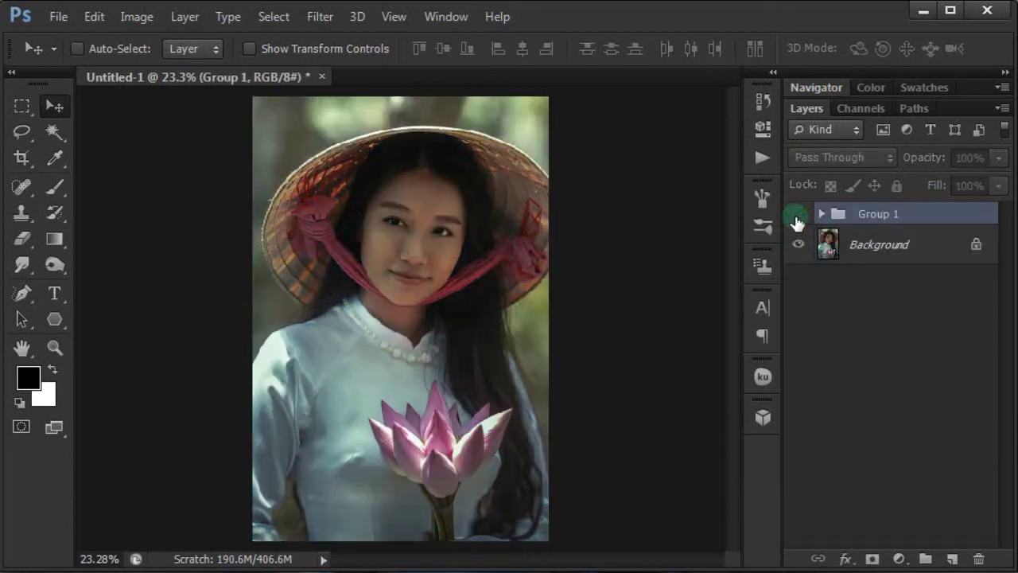
pyautogui.click(798, 216)
pyautogui.click(798, 216)
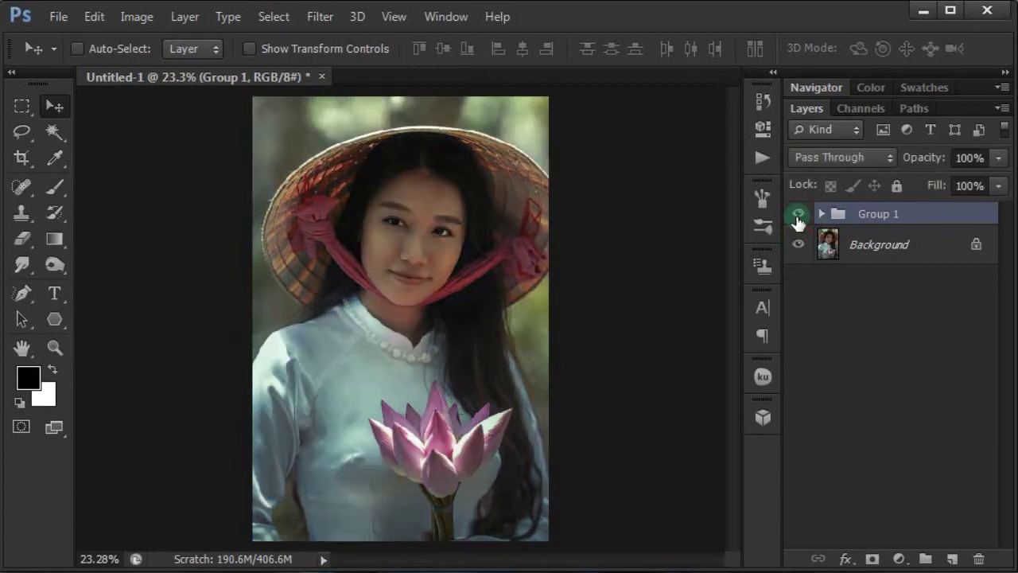